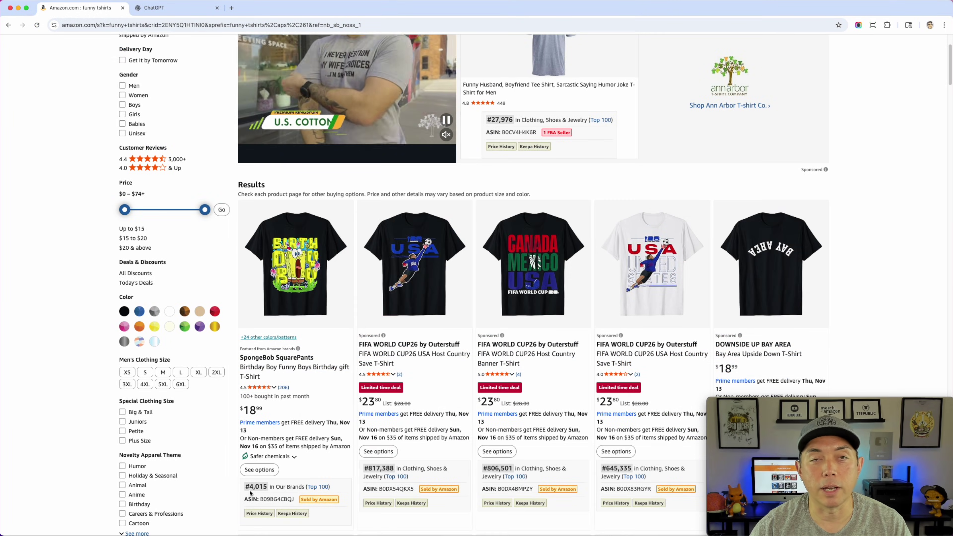
Examine the funny tshirts search results for text-based designs, comparing their product details and best-seller ranks
scroll(247, 484, "down", 2)
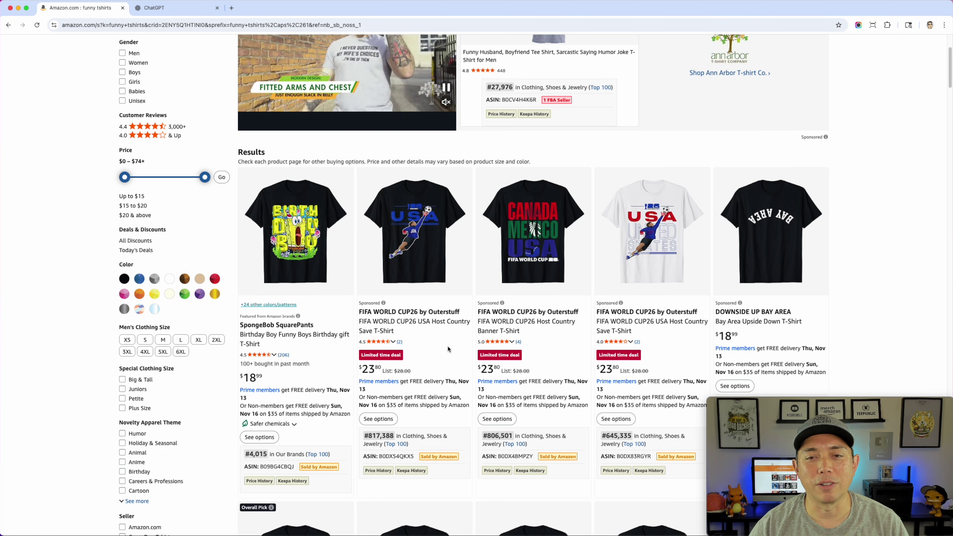
scroll(422, 435, "down", 2)
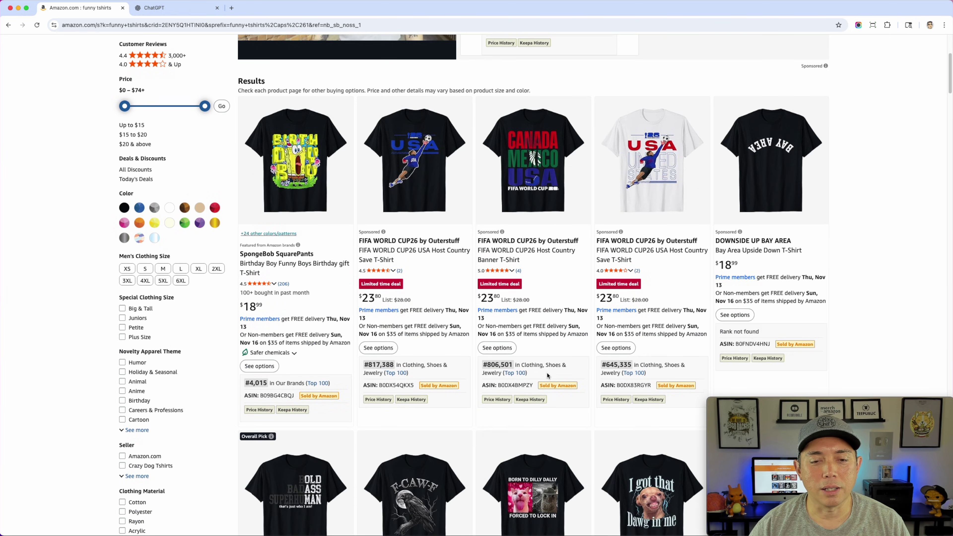
scroll(607, 369, "down", 1)
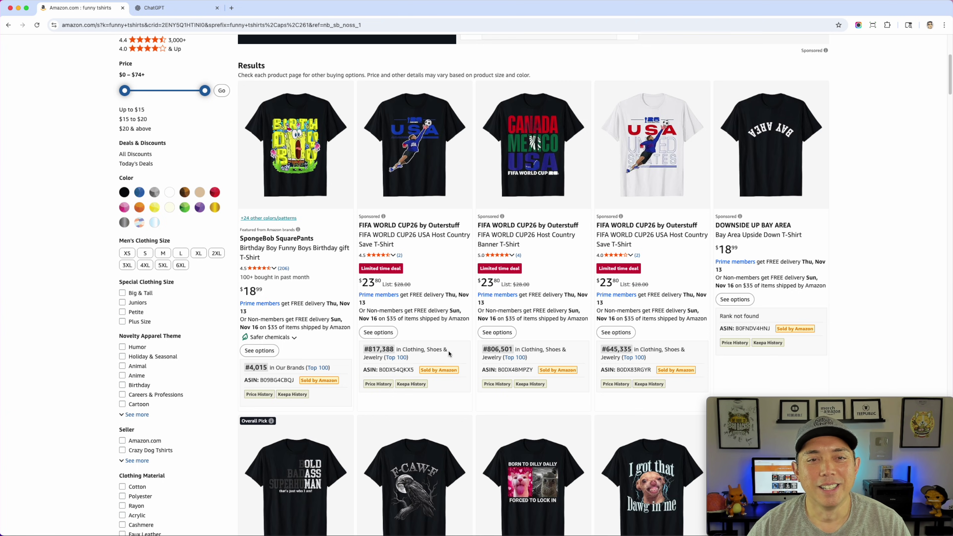
scroll(487, 383, "up", 5)
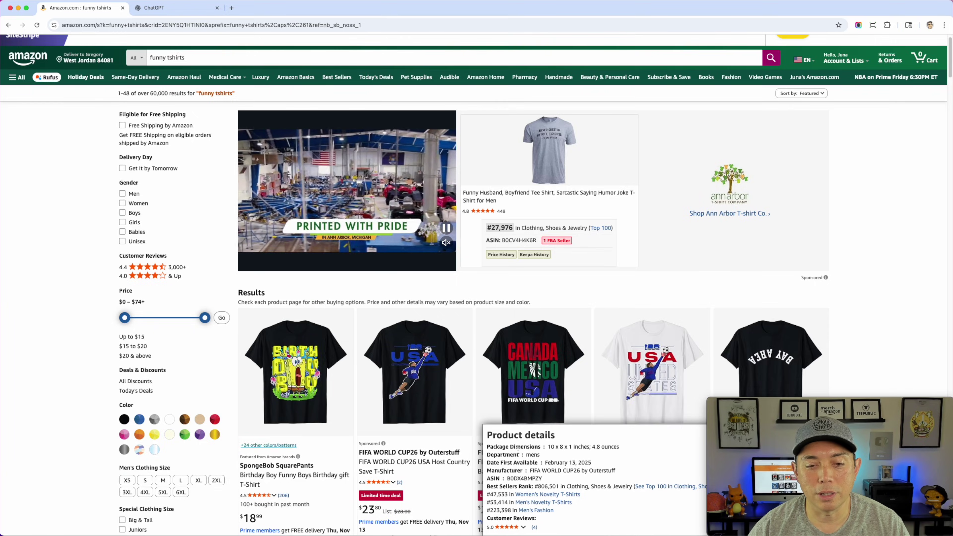
scroll(517, 449, "down", 5)
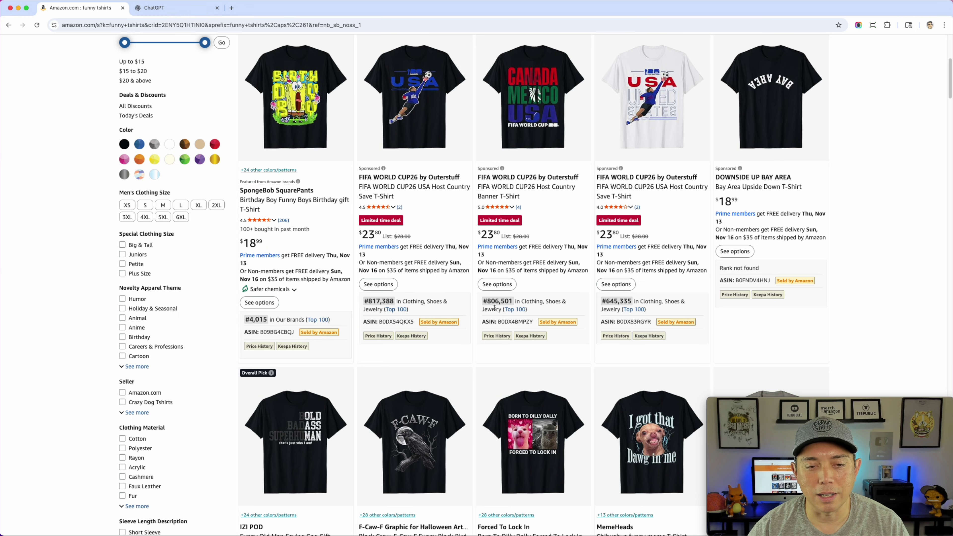
scroll(504, 308, "up", 4)
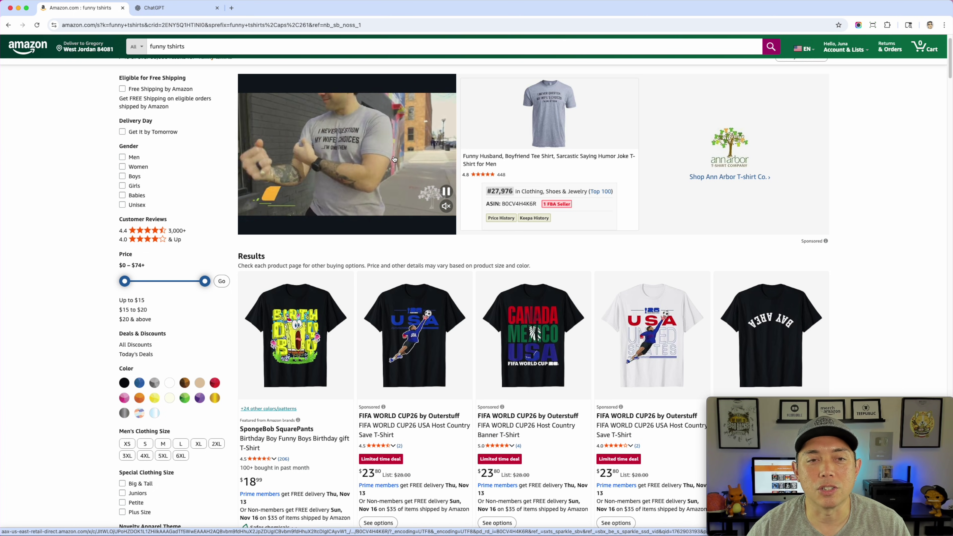
scroll(474, 259, "down", 3)
scroll(474, 259, "down", 10)
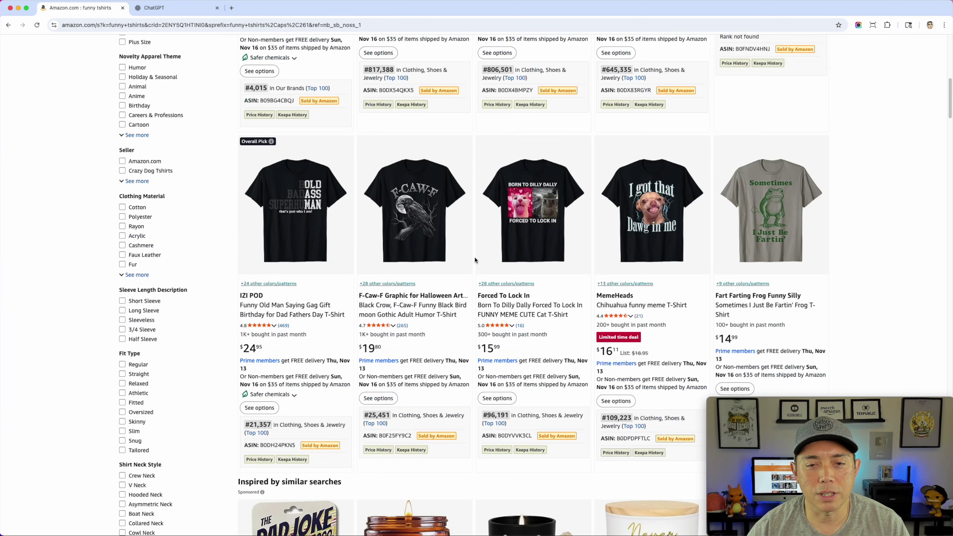
mouse_move(366, 201)
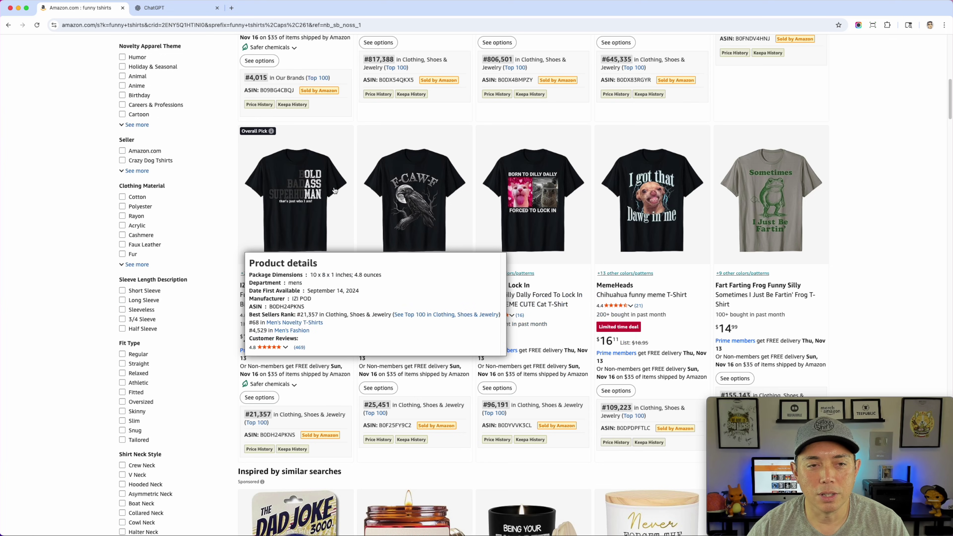
scroll(308, 203, "down", 1)
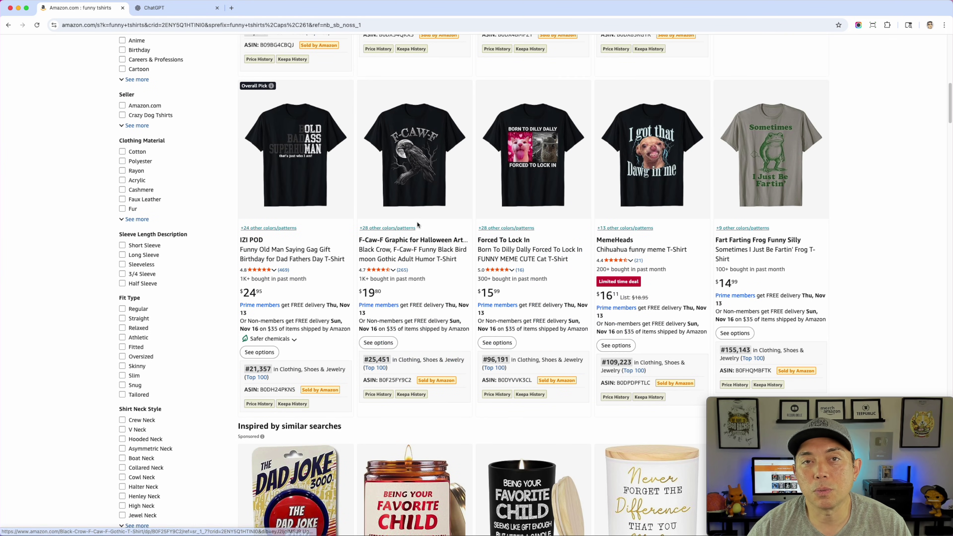
scroll(418, 225, "down", 15)
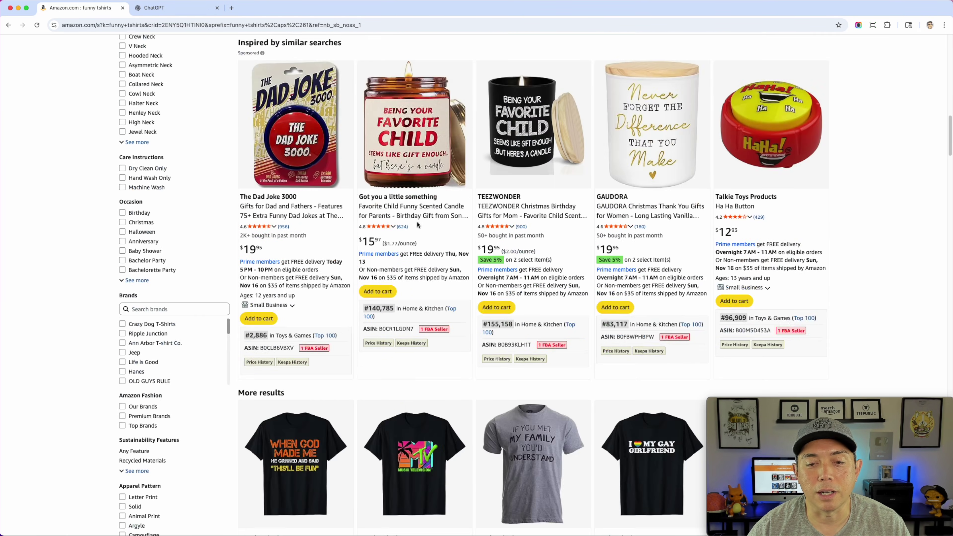
scroll(418, 224, "down", 1)
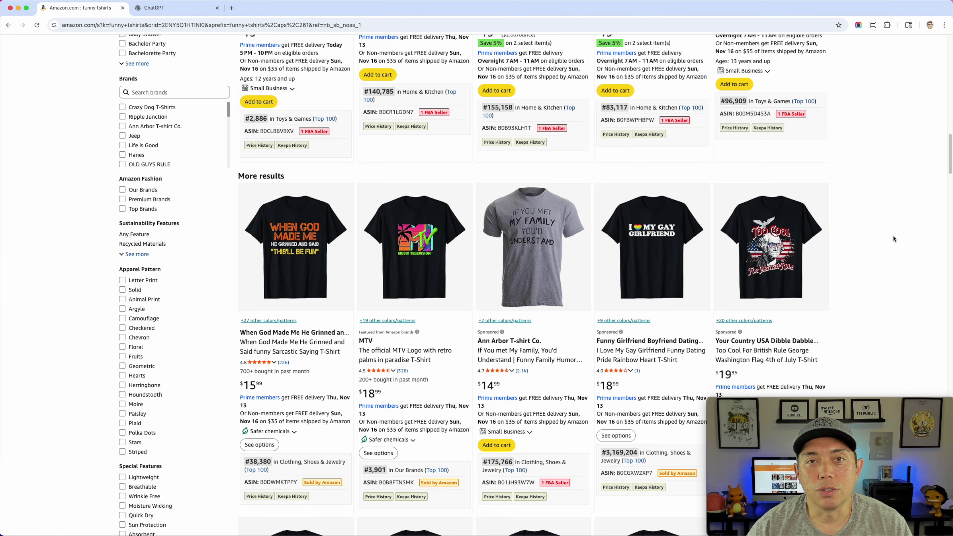
scroll(893, 239, "down", 1)
mouse_move(519, 194)
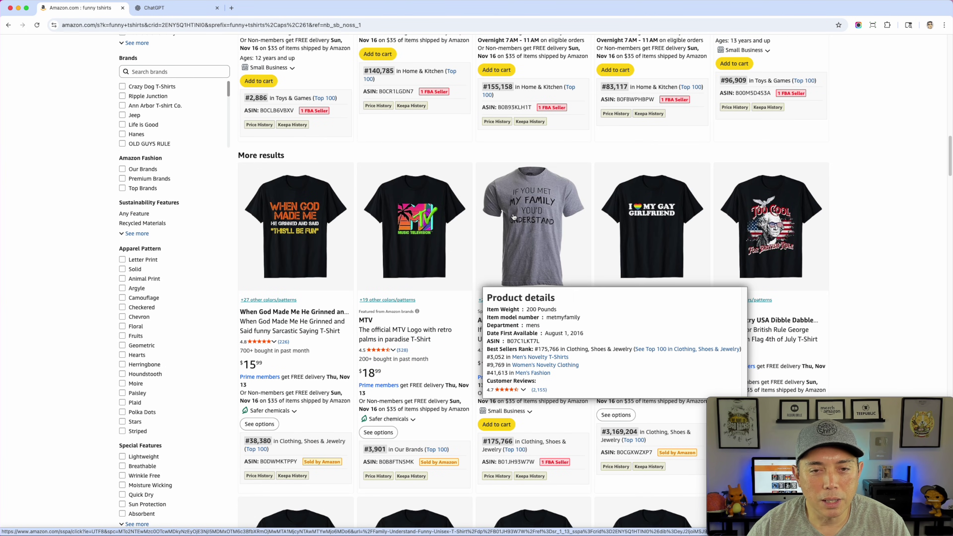
scroll(534, 225, "down", 2)
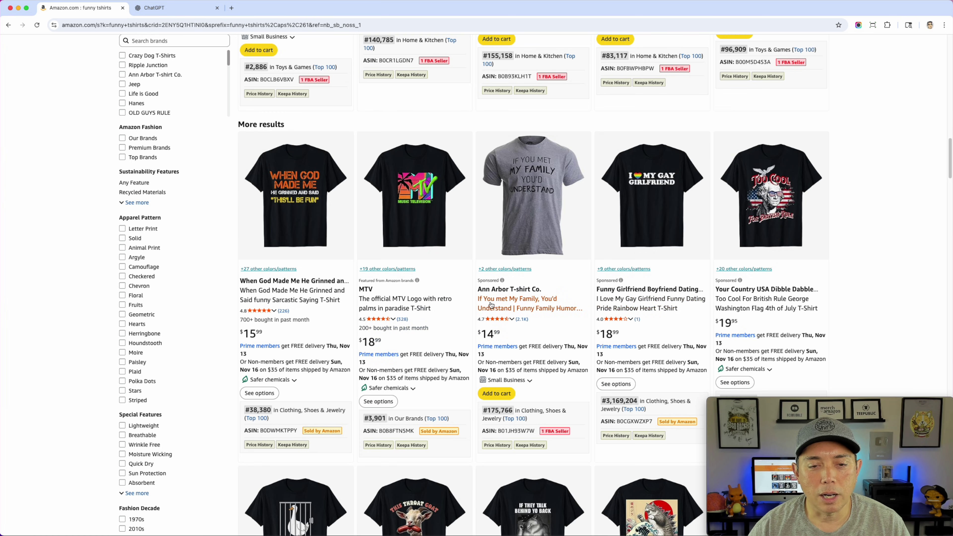
Copy the title of the Ann Arbor T-shirt Co. listing "If You met My Family, You'd Understand"
left_click_drag(582, 310, 480, 299)
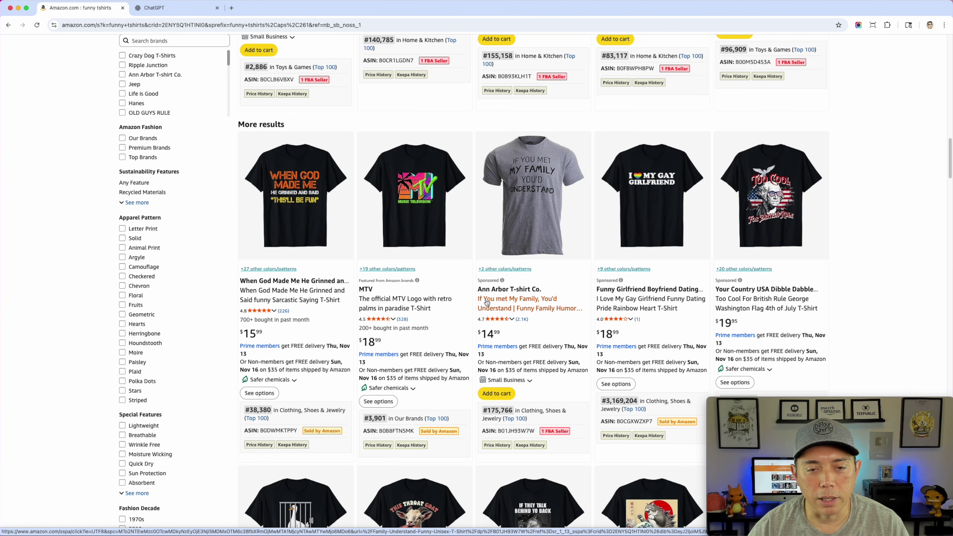
right_click(486, 302)
left_click(519, 357)
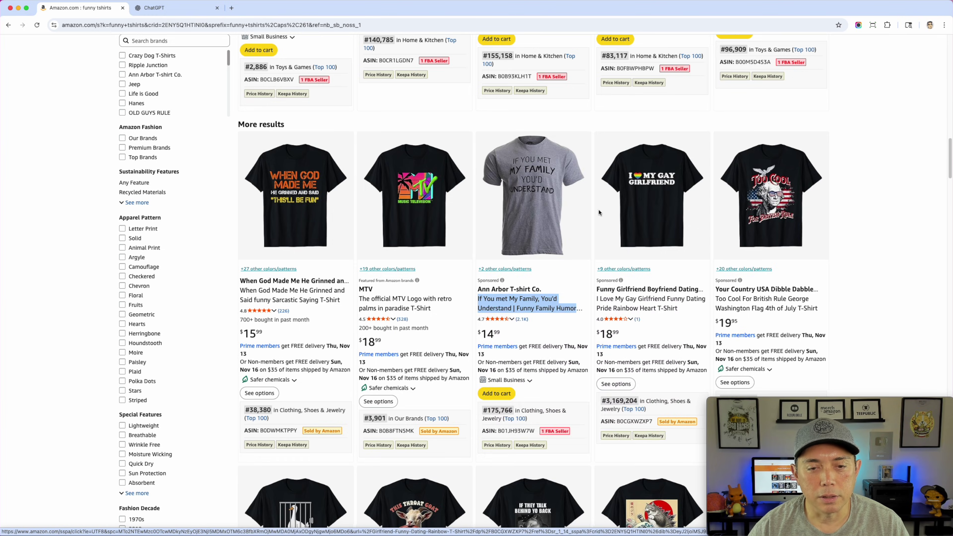
Ask ChatGPT for 10 other funny T-shirt phrases like "If You met My Family, You'd Understand" and copy I Put the “Pro” in Procrastinate
left_click(161, 10)
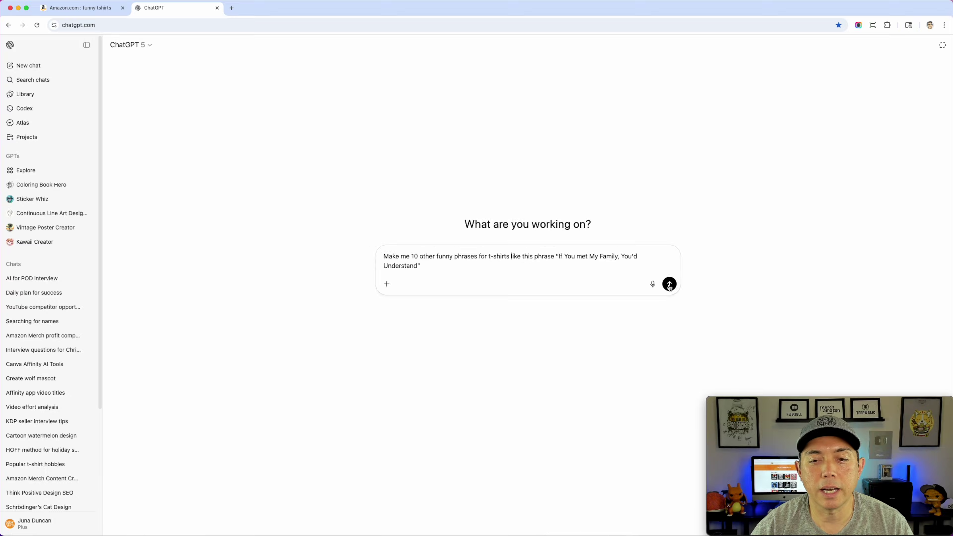
left_click(669, 284)
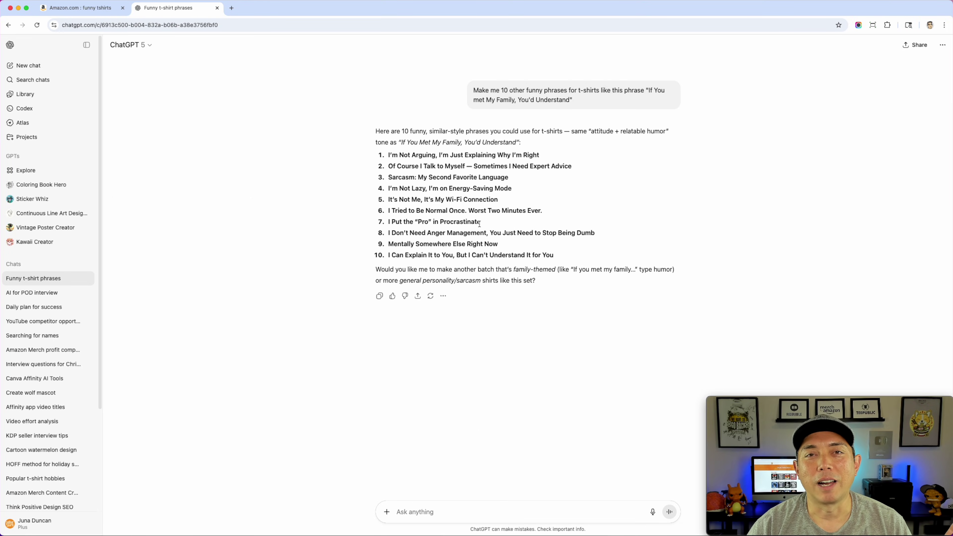
left_click_drag(479, 221, 387, 225)
key("super+c")
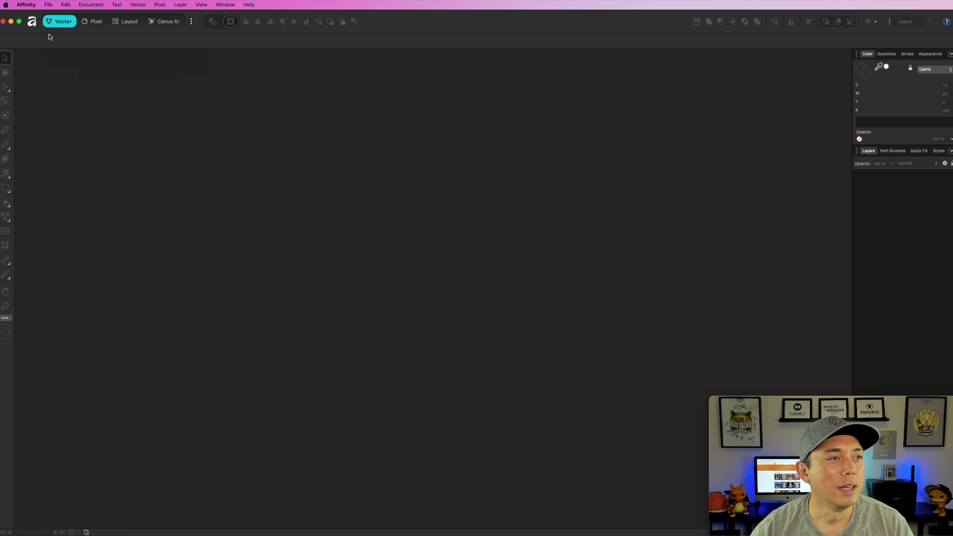
In Affinity, create a 4500 × 5400 px, 300 DPI document from the Amazon Merch on Demand preset and switch to Vector mode
left_click(51, 4)
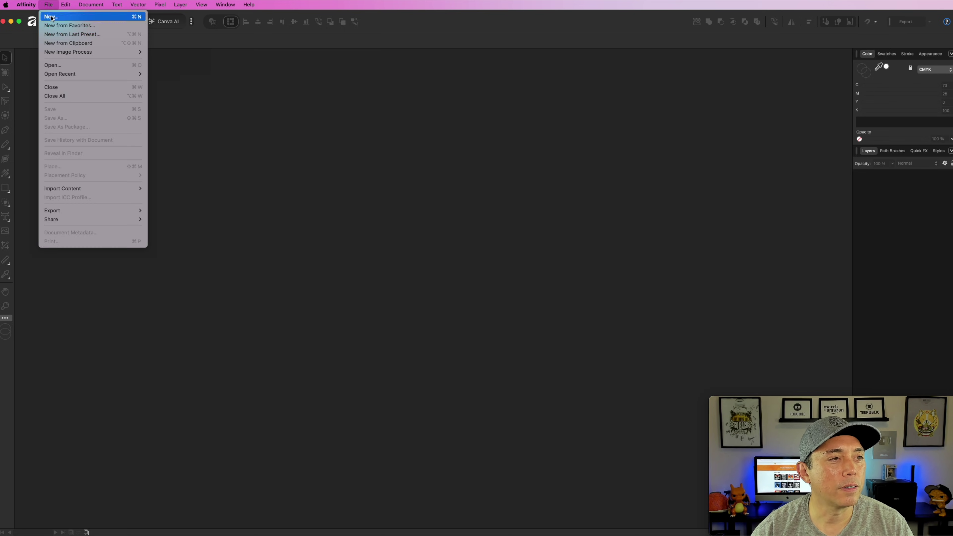
left_click(68, 17)
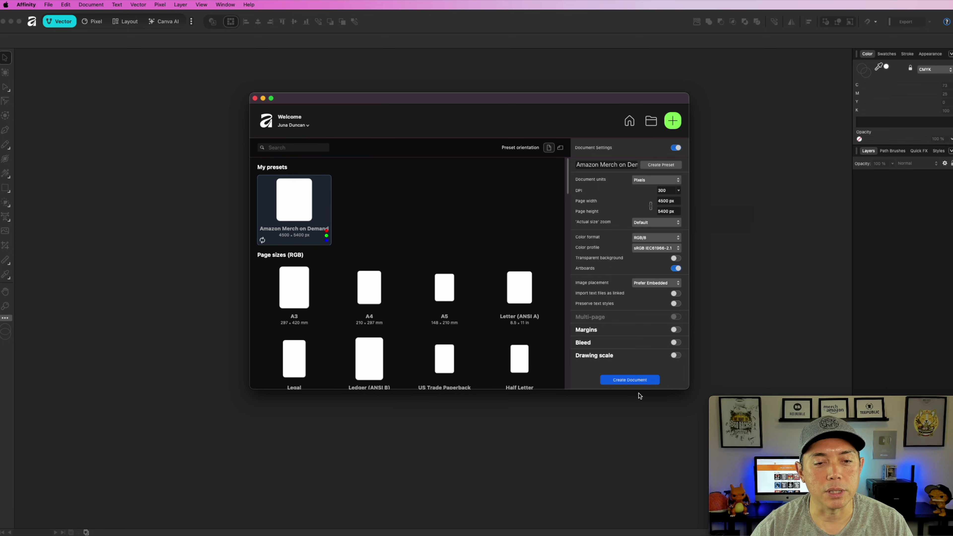
left_click(638, 381)
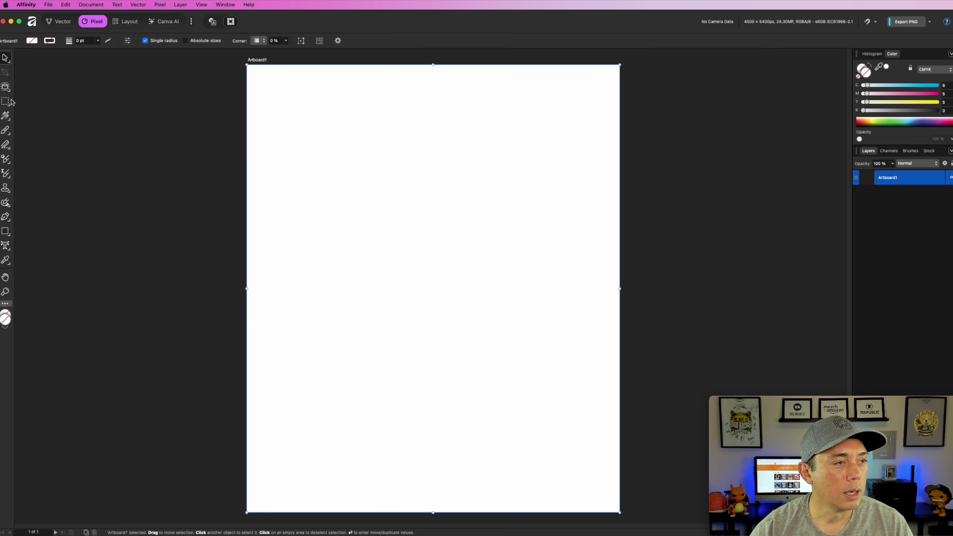
left_click(63, 23)
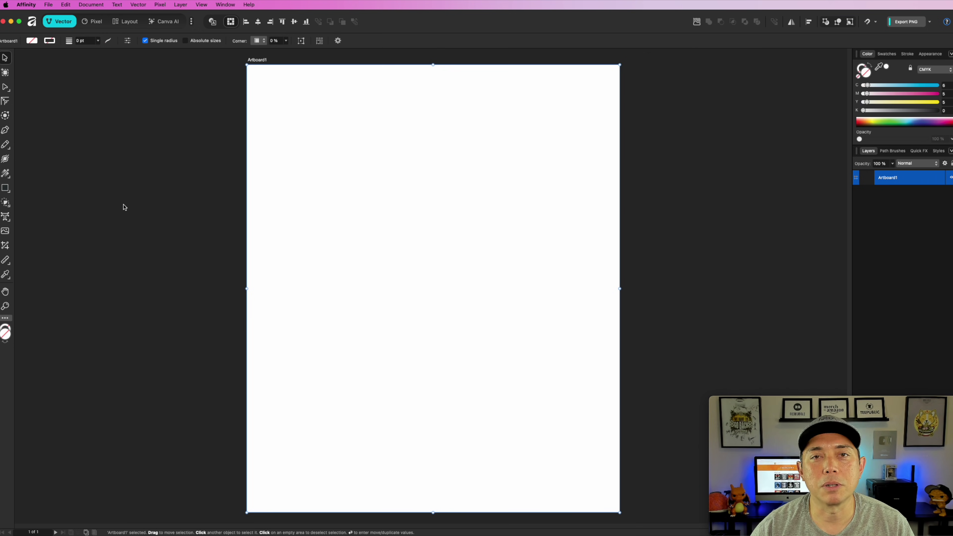
Add the copied phrase I Put the “Pro” in Procrastinate as artistic text on the artboard and enlarge it to about 54.8 pt
left_click(5, 217)
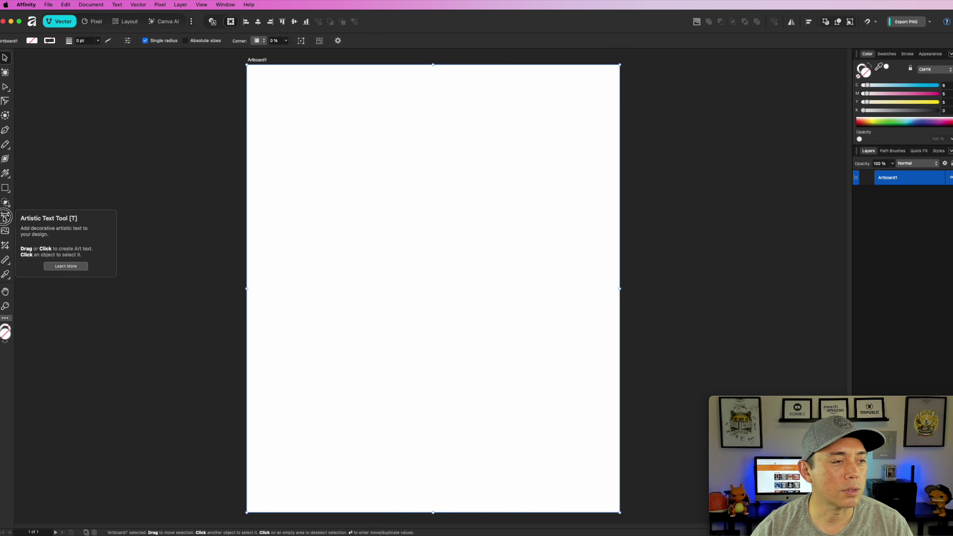
left_click(339, 164)
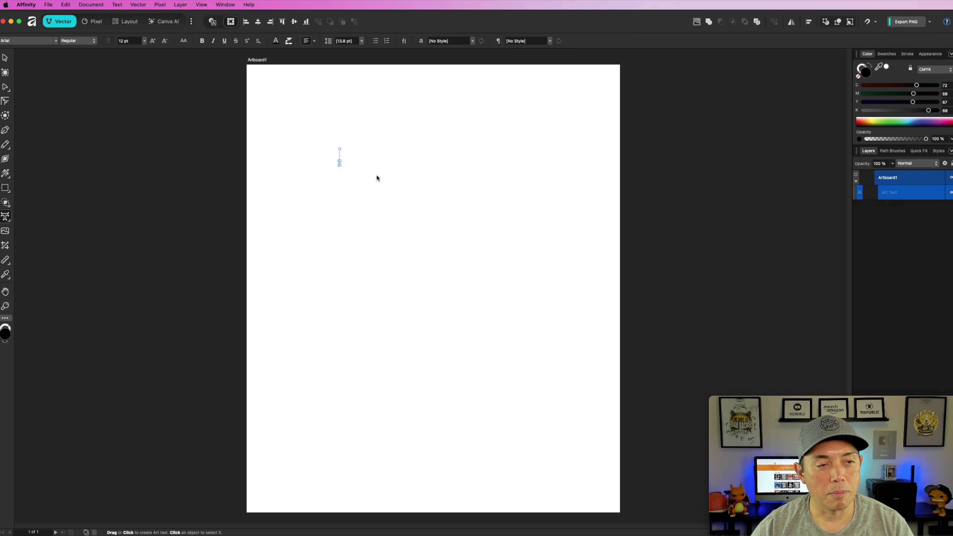
key("super+v")
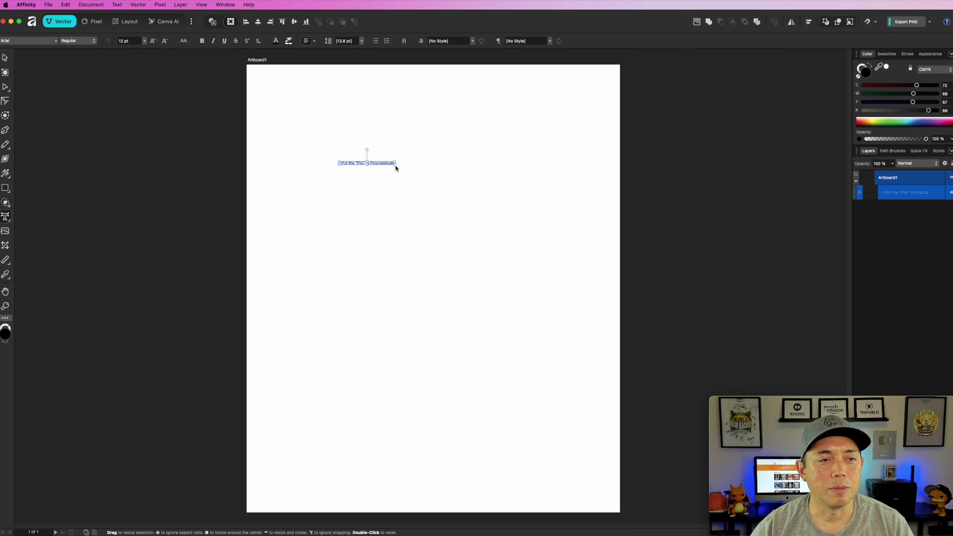
left_click_drag(395, 165, 584, 244)
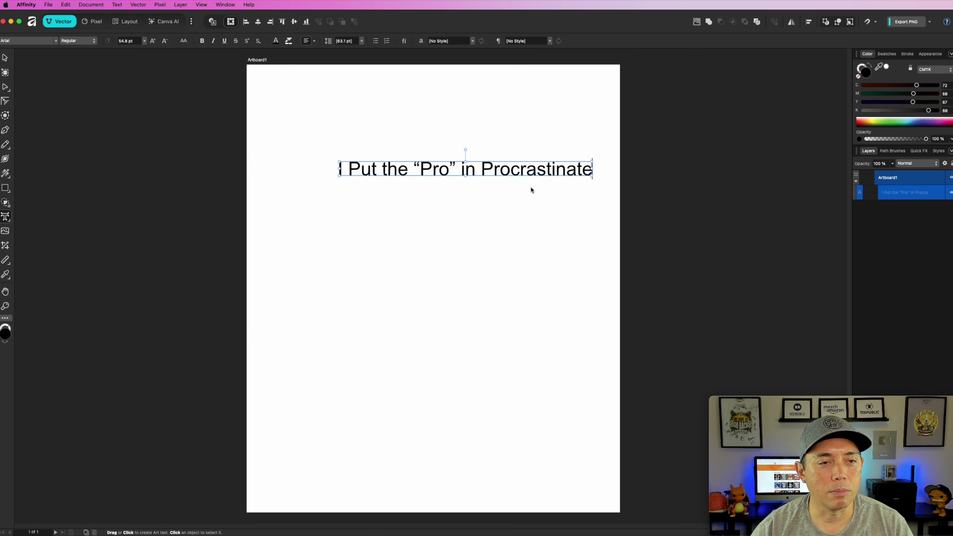
Try to move the enlarged phrase toward the artboard's upper left while the Artistic Text tool is active
left_click_drag(504, 172, 474, 141)
left_click(405, 165)
left_click_drag(405, 165, 381, 138)
left_click(318, 130)
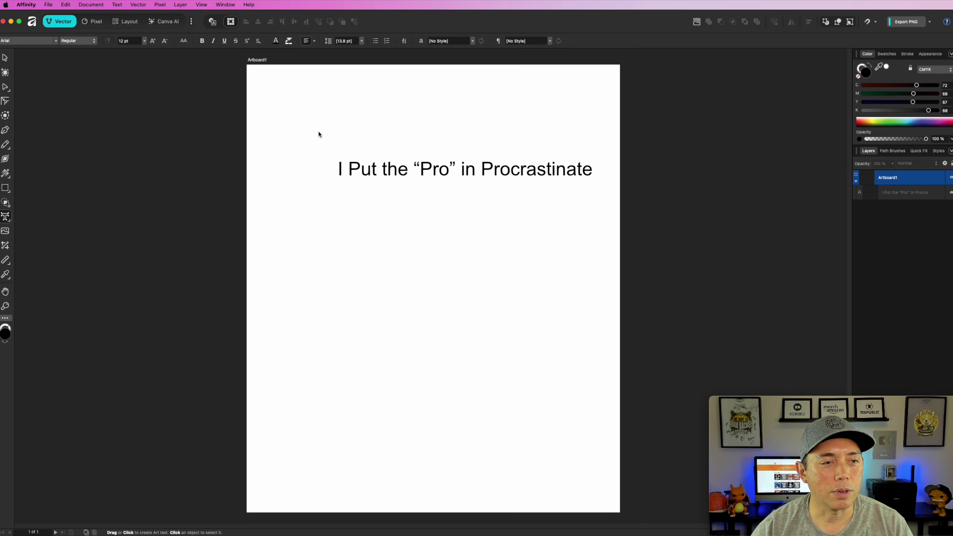
Move the phrase to the horizontal centre near the artboard's upper edge and place a duplicate of it directly below
left_click(370, 169)
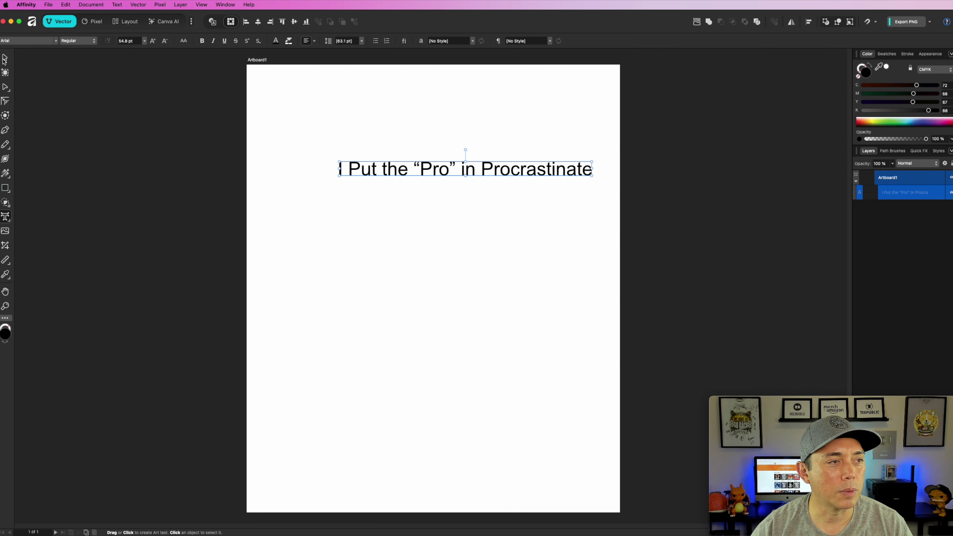
left_click(5, 58)
left_click_drag(385, 175, 353, 112)
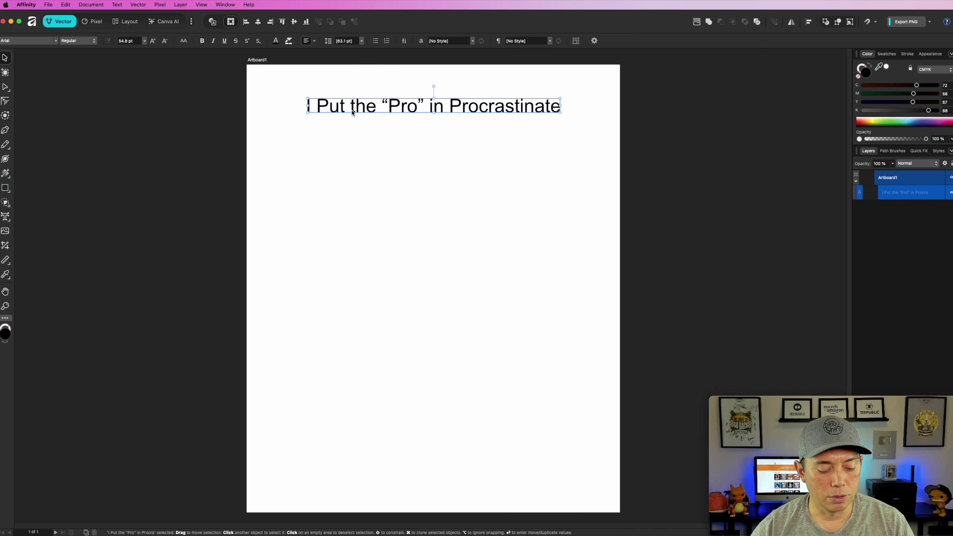
left_click_drag(353, 112, 352, 202)
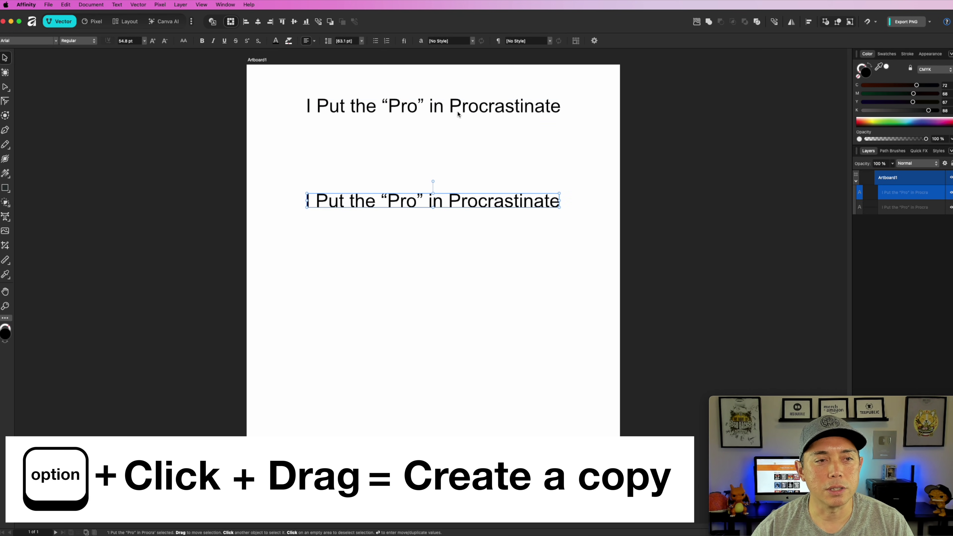
Try to move the lower copy of the phrase downward while its text is in editing mode
double_click(430, 202)
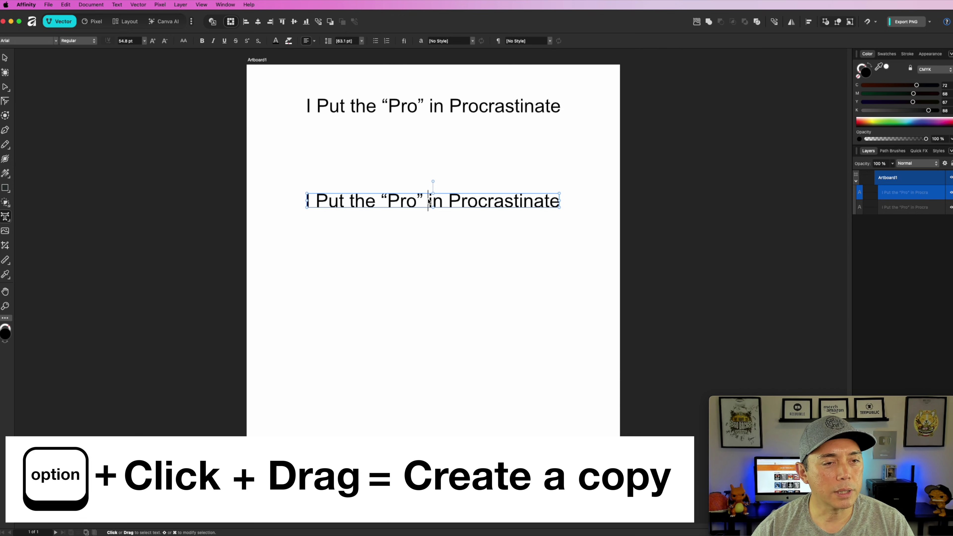
left_click(447, 203)
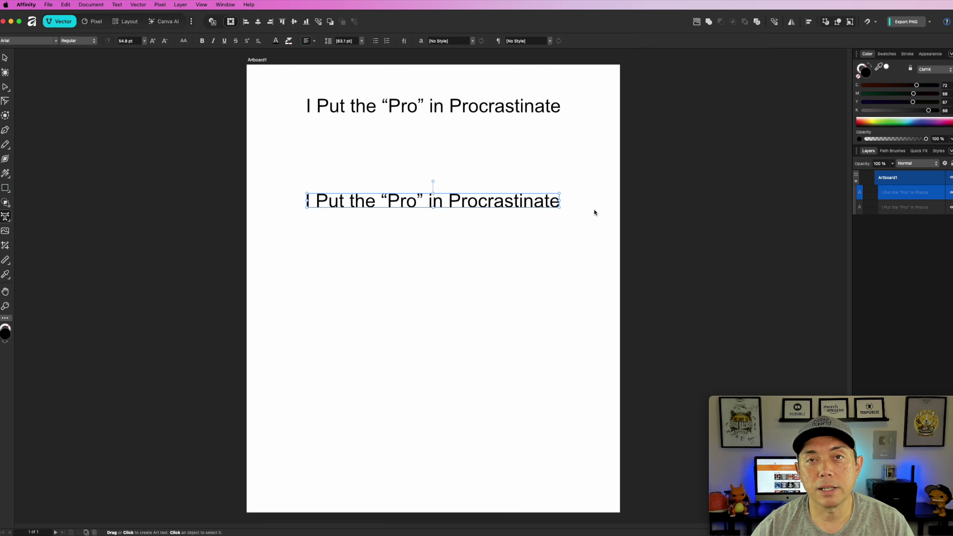
key("Escape")
left_click(436, 205)
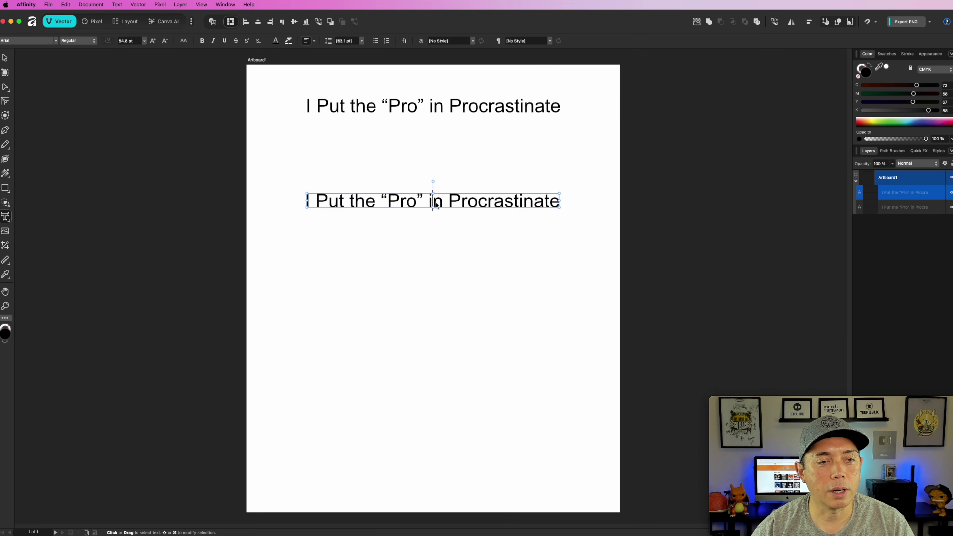
left_click_drag(430, 203, 433, 244)
left_click(422, 217)
left_click(412, 205)
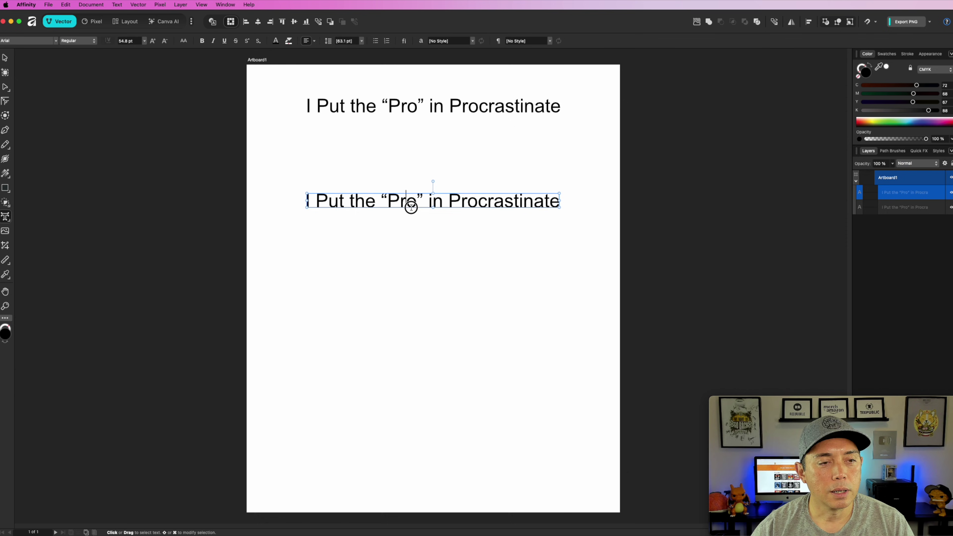
left_click_drag(412, 202, 413, 234)
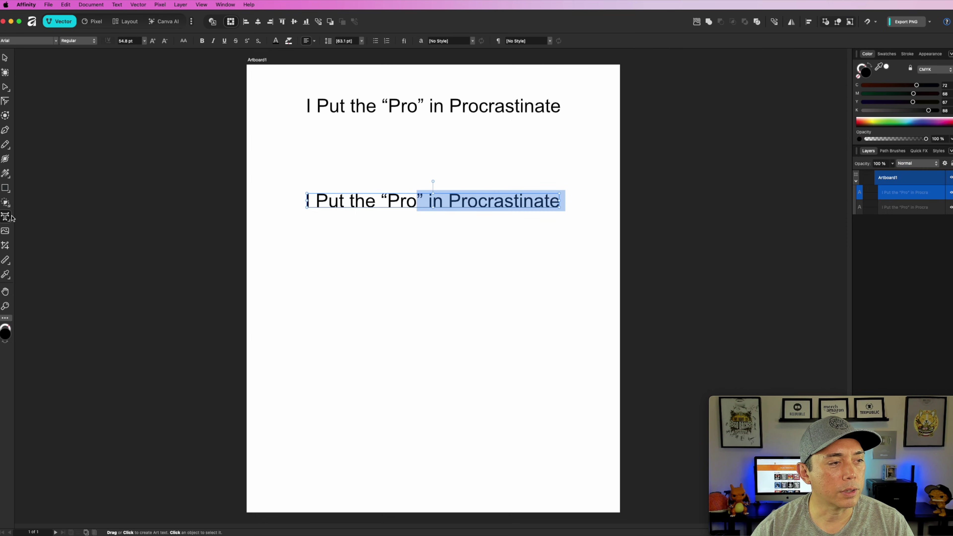
Duplicate the lower phrase directly below itself and delete everything in the new copy except the word Procrastinate
left_click(6, 57)
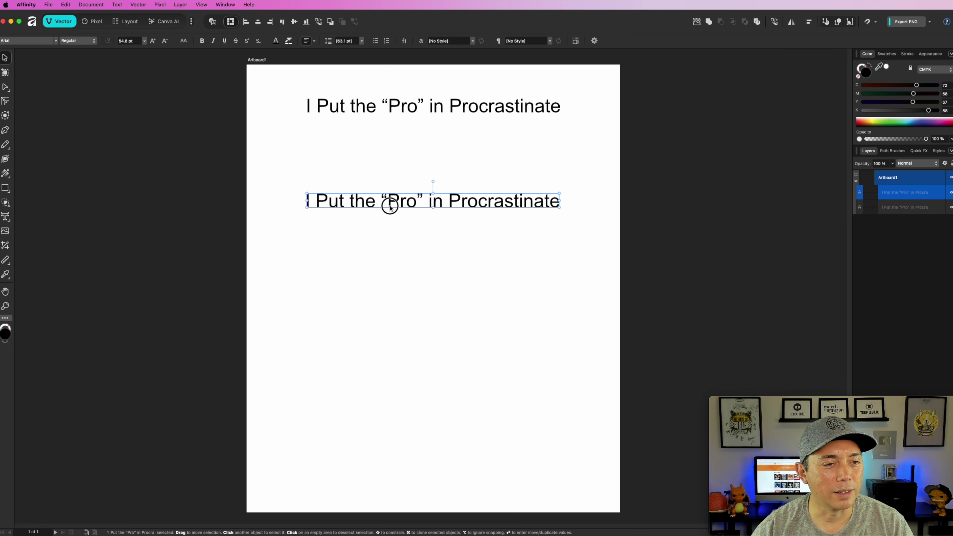
left_click_drag(390, 208, 390, 248)
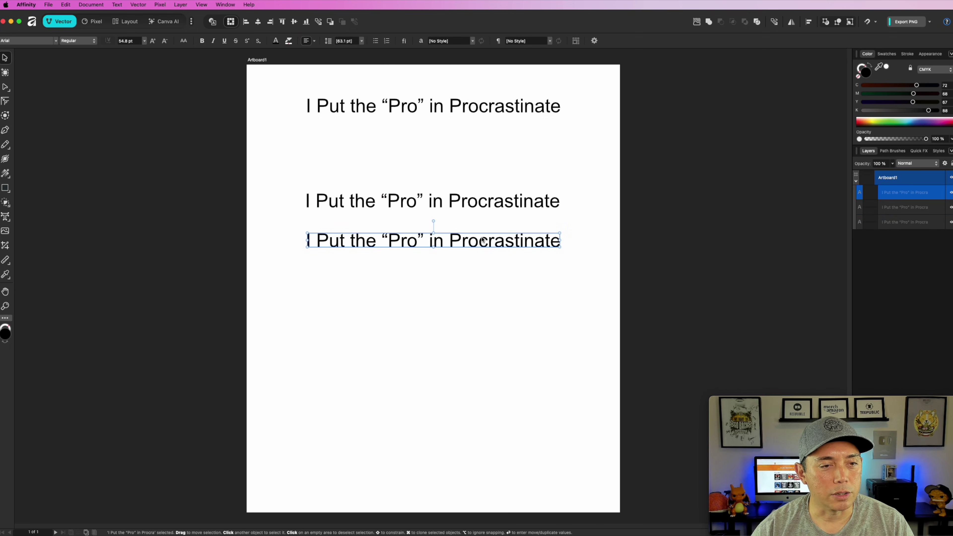
double_click(450, 240)
left_click(448, 240)
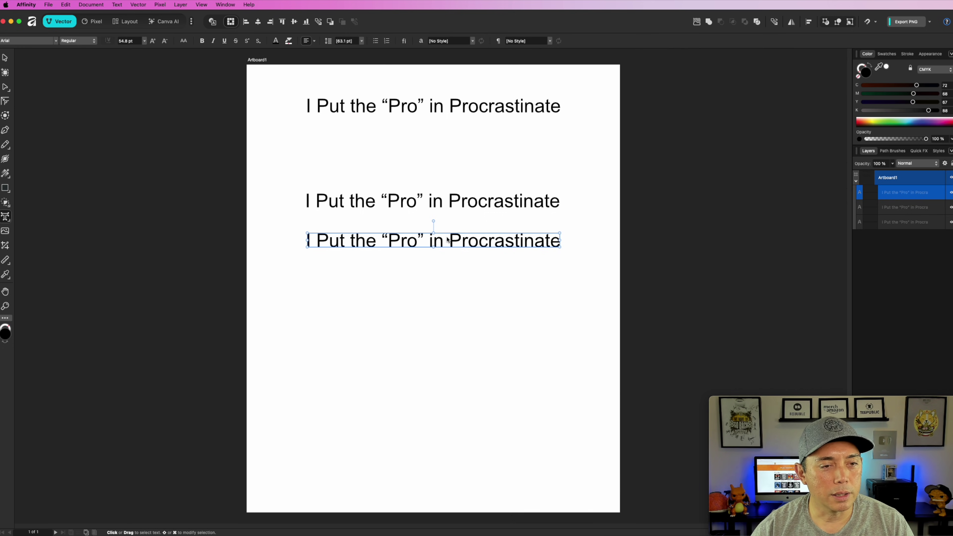
left_click_drag(450, 240, 236, 236)
key("BackSpace")
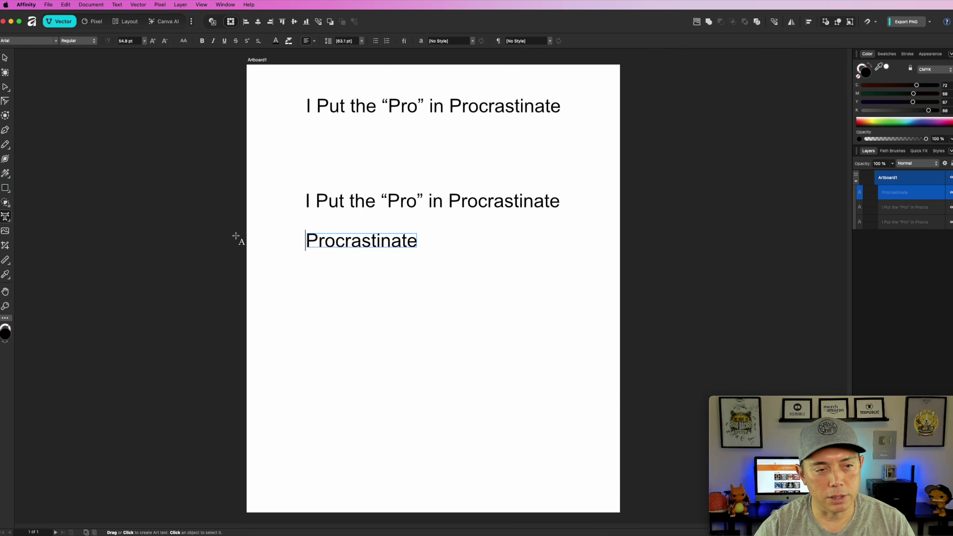
Change the font of the separate word Procrastinate to Veneer
left_click_drag(370, 245, 372, 288)
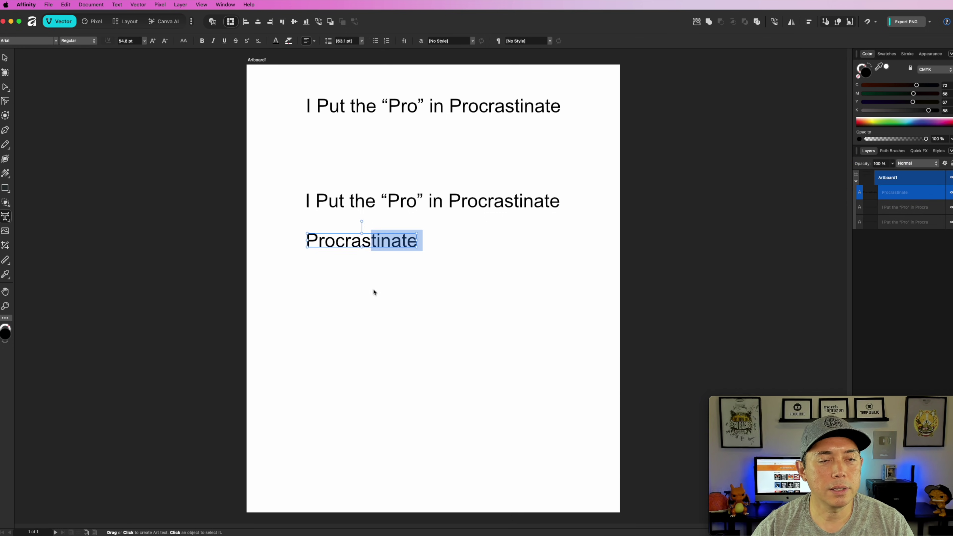
left_click(372, 302)
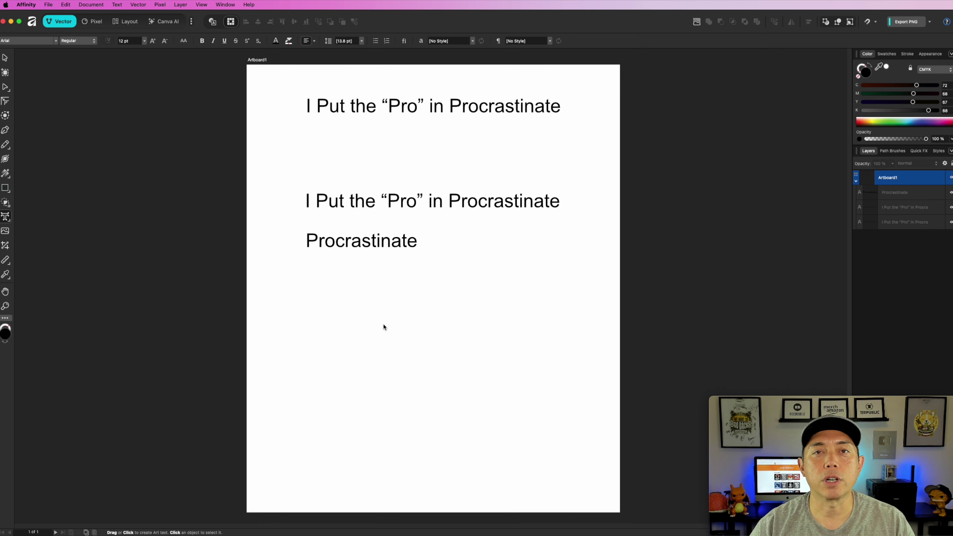
left_click(380, 243)
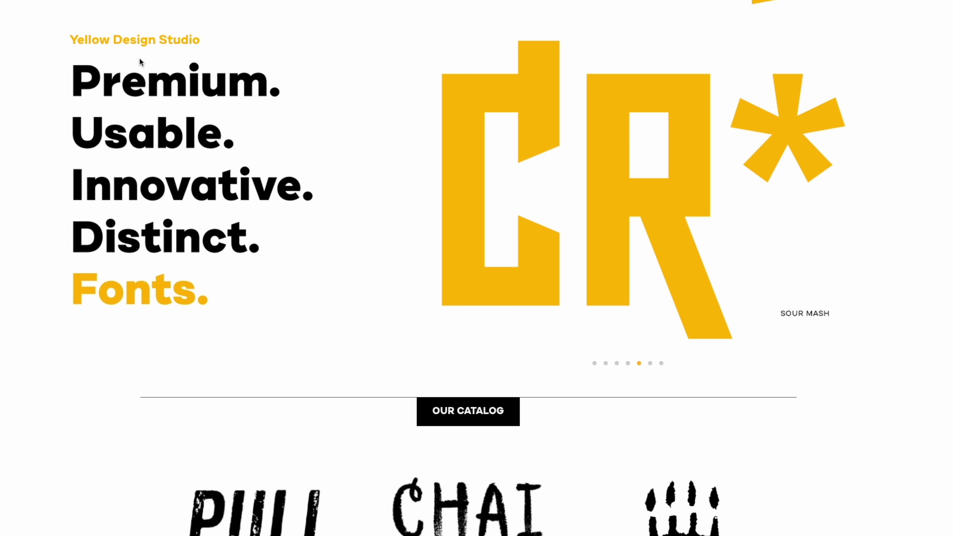
scroll(245, 365, "down", 15)
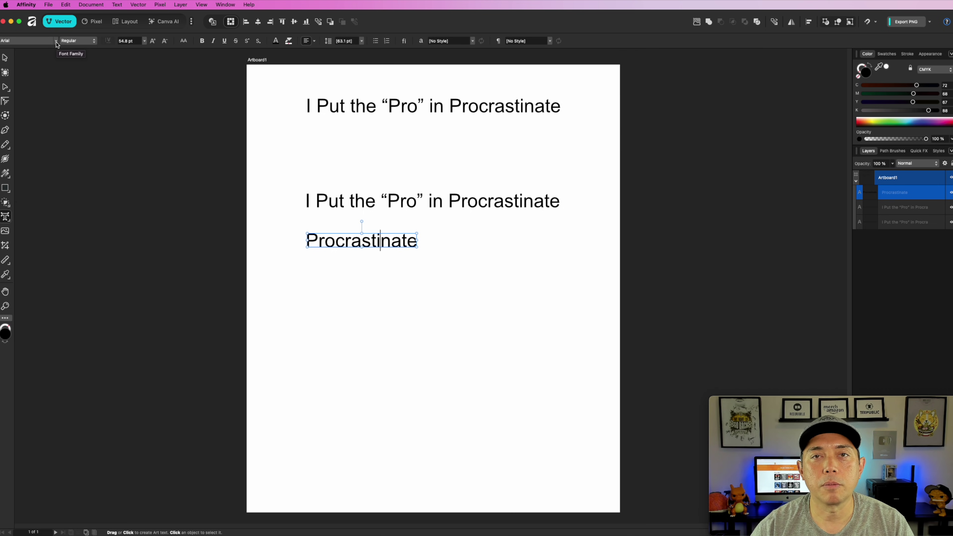
left_click(56, 40)
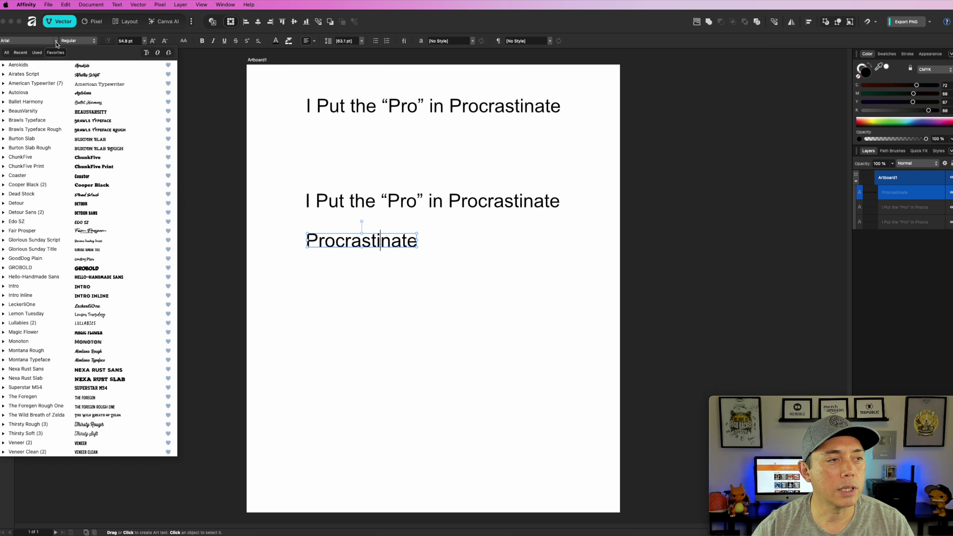
left_click(81, 444)
double_click(324, 242)
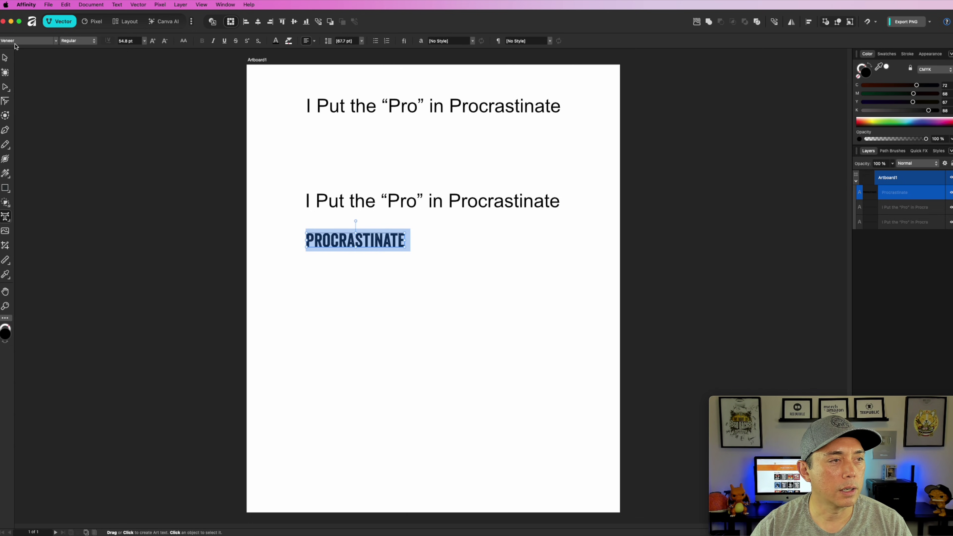
Enlarge the word Procrastinate proportionally to about 175.8 pt
left_click(474, 272)
left_click(399, 246)
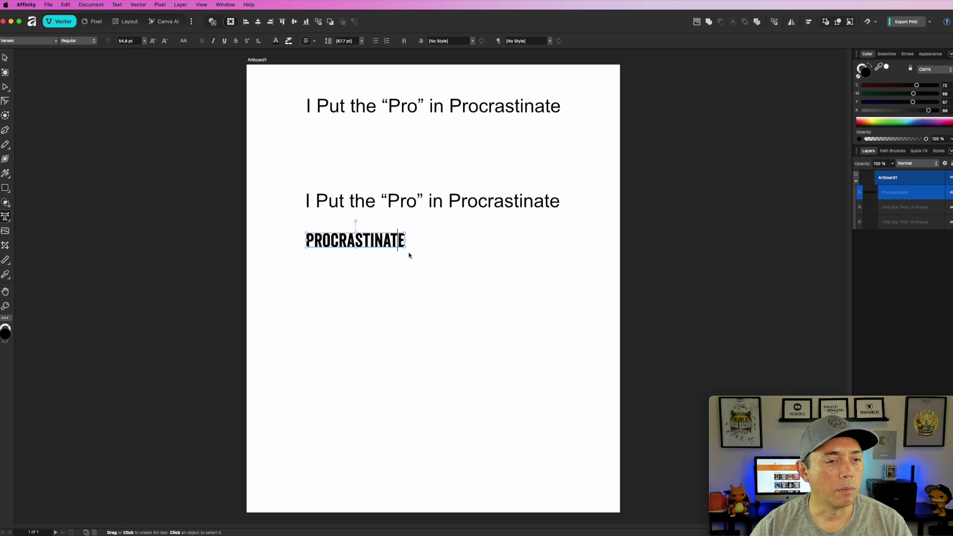
left_click_drag(405, 248, 603, 403)
Move the large word Procrastinate down to the middle of the artboard and the second phrase up beneath the first
left_click(6, 58)
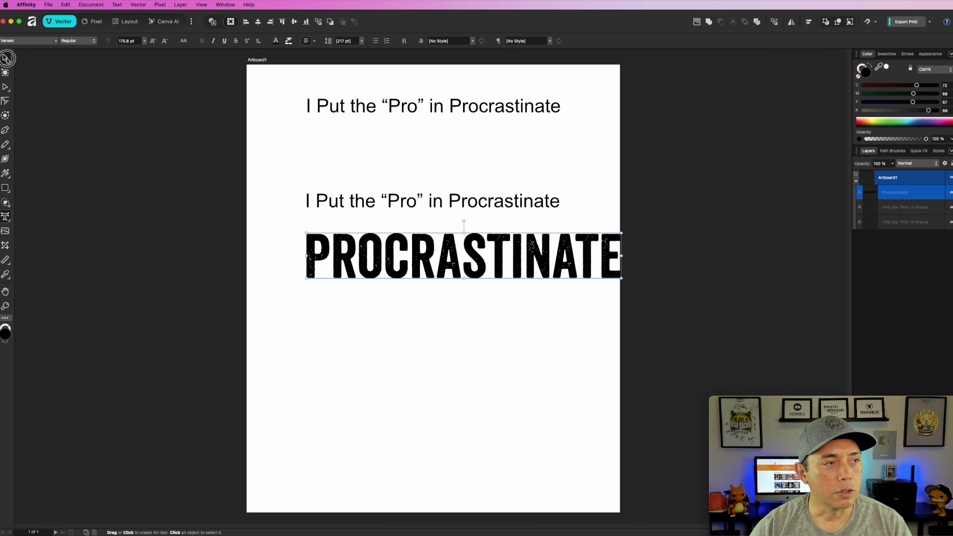
left_click_drag(399, 240, 369, 283)
left_click_drag(403, 208, 404, 156)
left_click(449, 305)
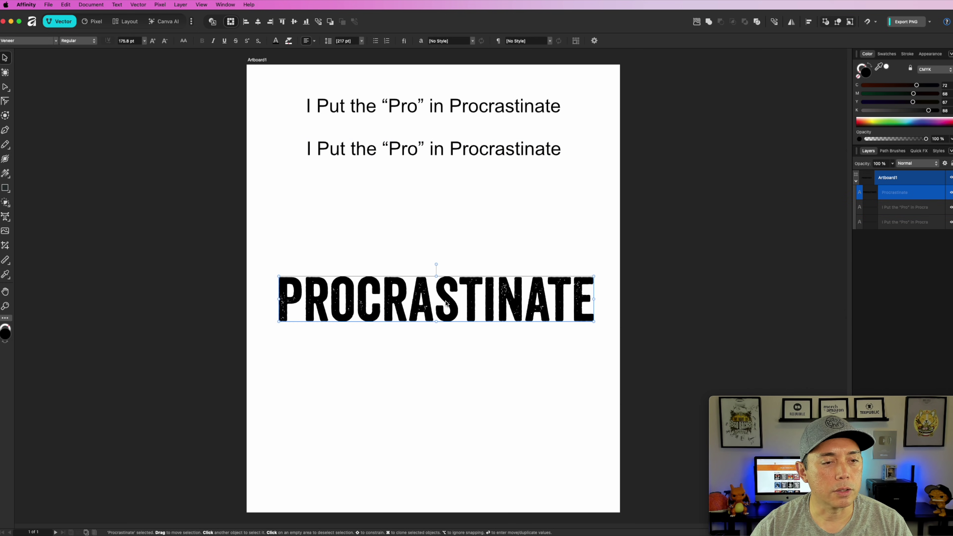
left_click_drag(448, 302, 449, 337)
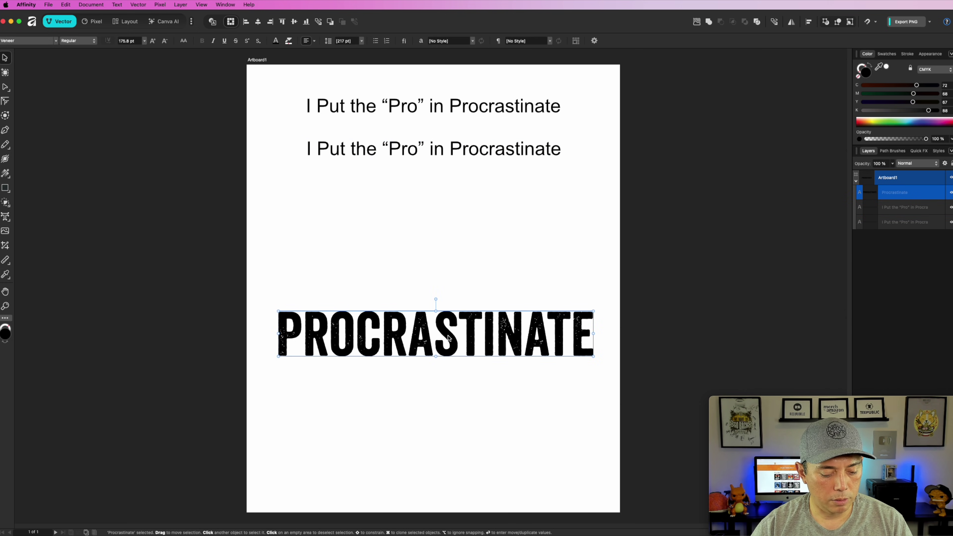
Place a duplicate of the large word Procrastinate above it and replace the copy's text with I put the
left_click_drag(448, 338, 449, 258)
double_click(448, 257)
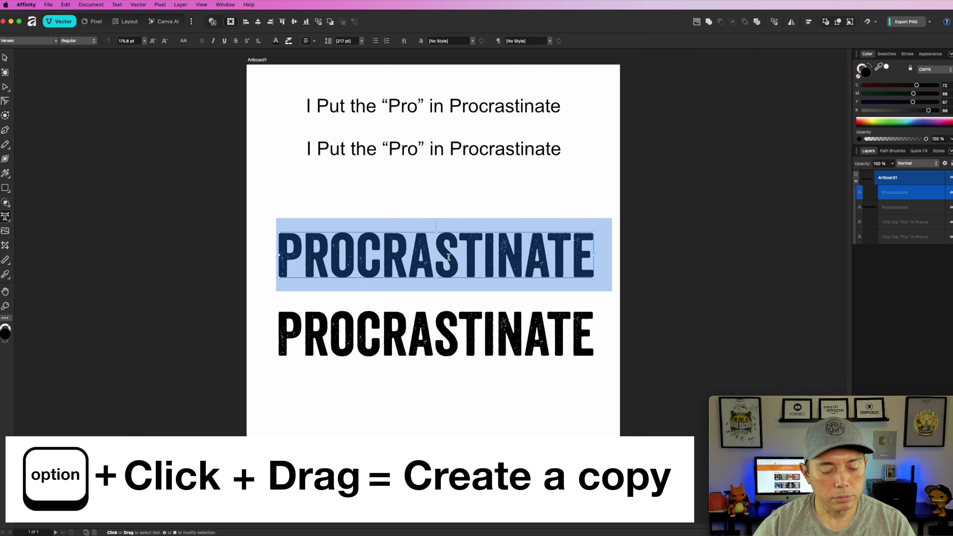
type("I put")
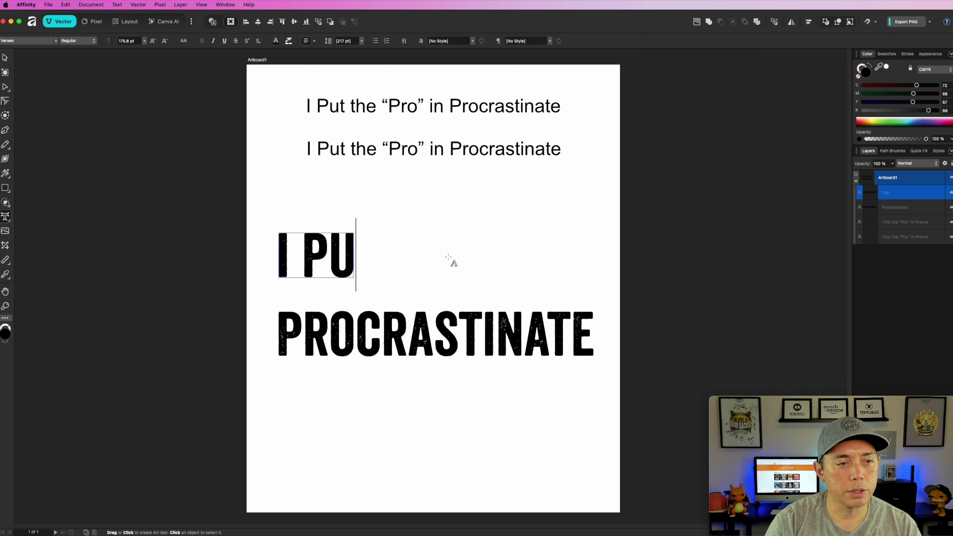
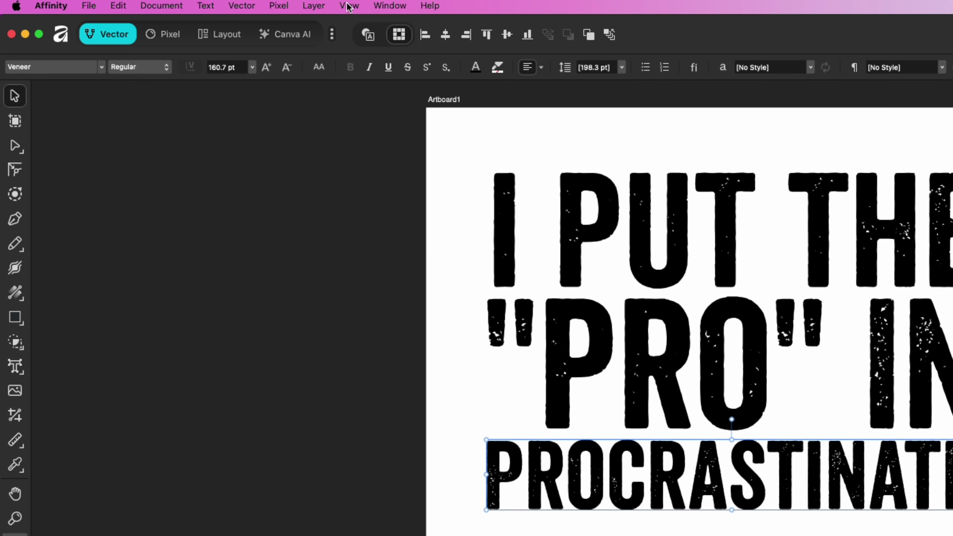
Show the rulers and place a vertical guide at the left edge of the I put the line
left_click(202, 5)
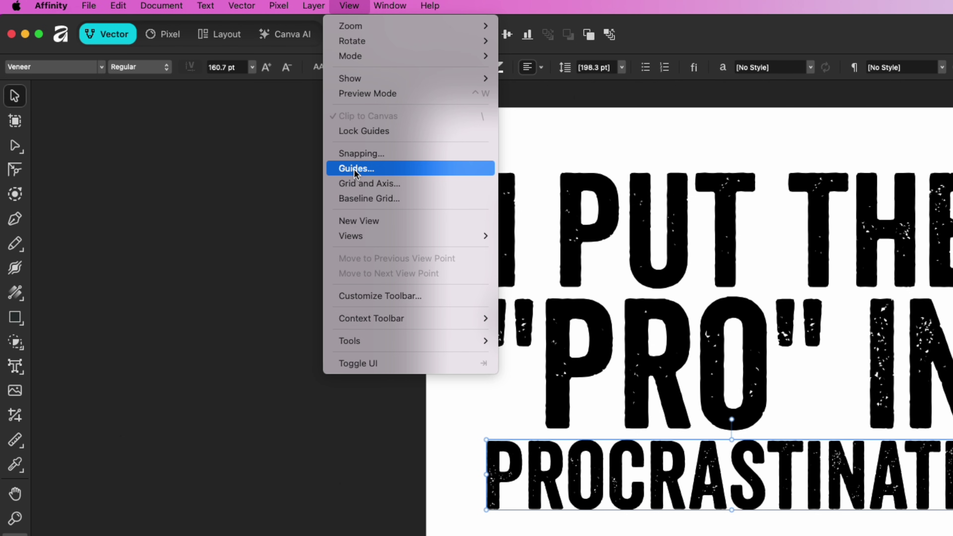
mouse_move(376, 80)
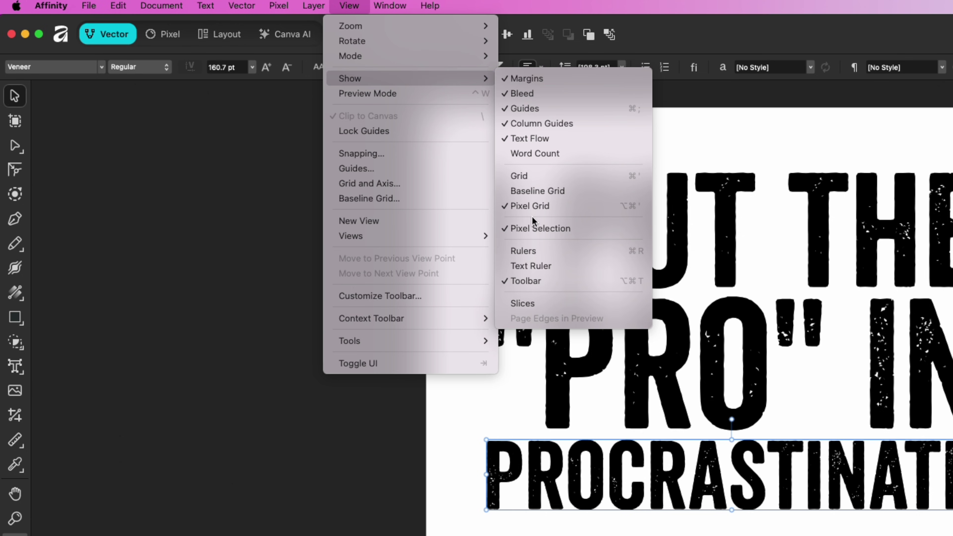
left_click(525, 250)
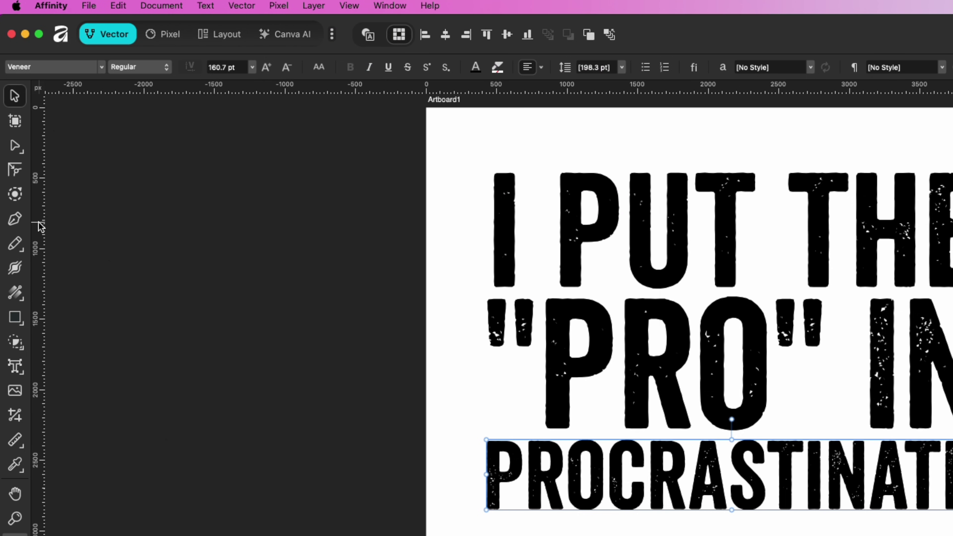
left_click_drag(40, 225, 494, 259)
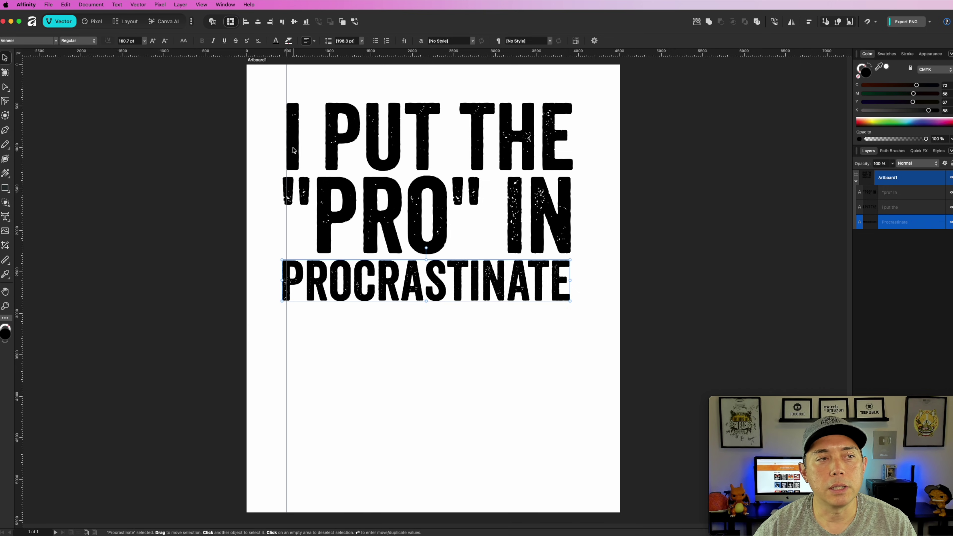
Hide the guides and show them again
left_click(201, 5)
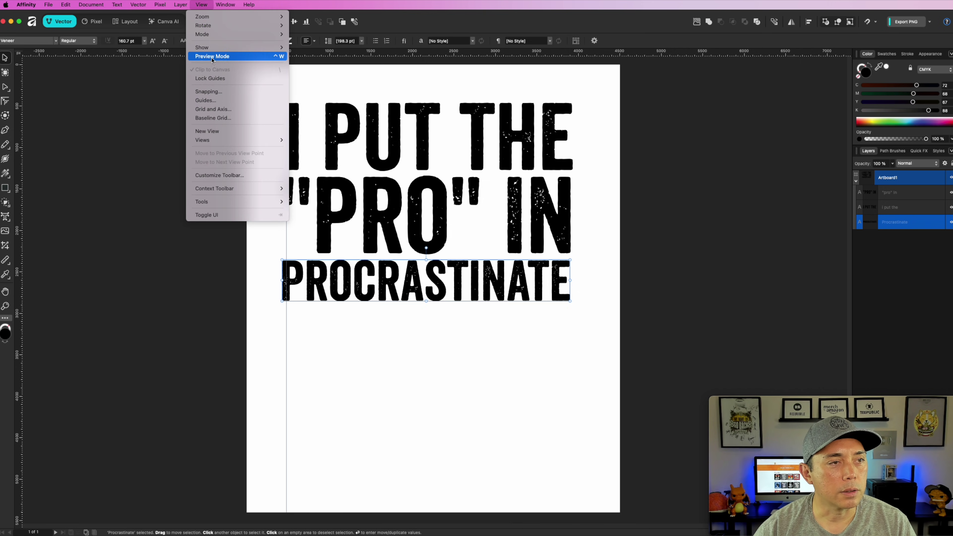
mouse_move(211, 49)
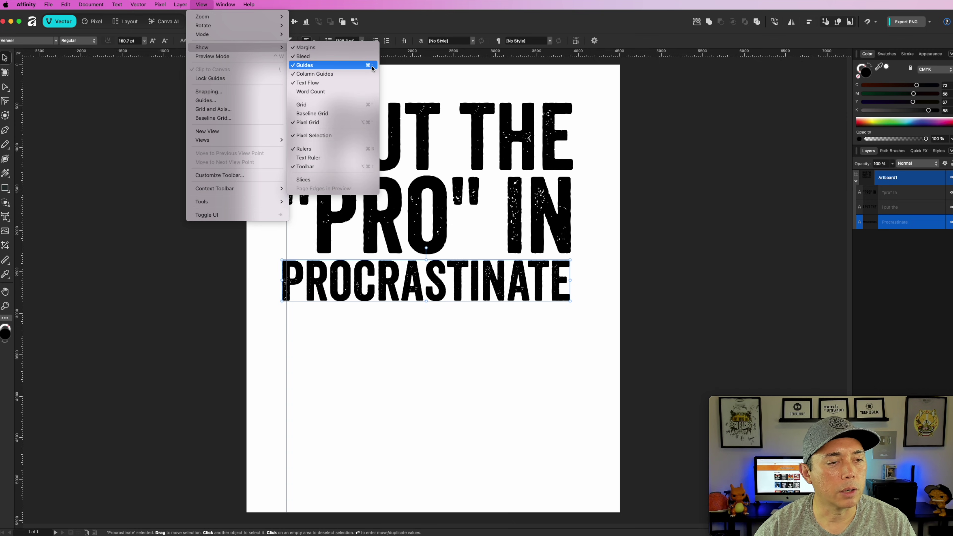
left_click(308, 65)
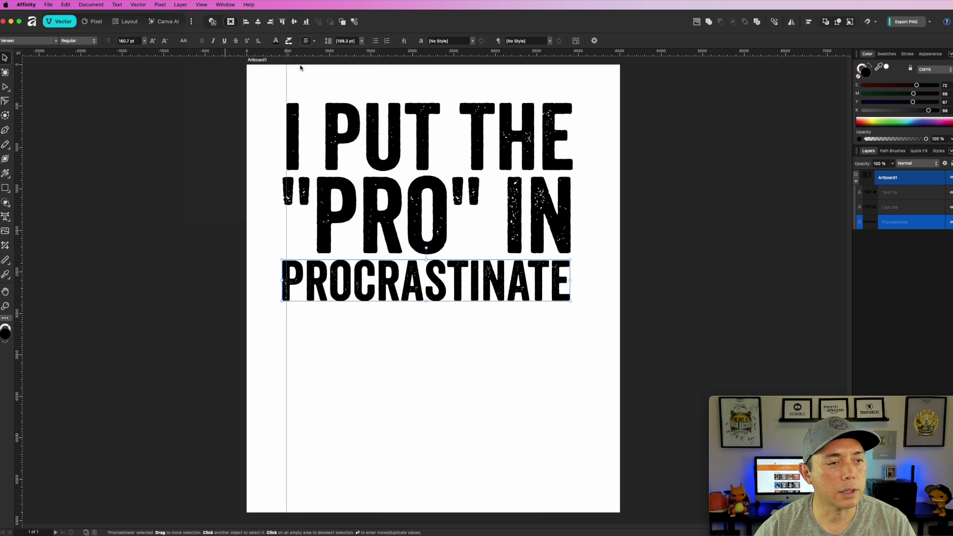
left_click(205, 6)
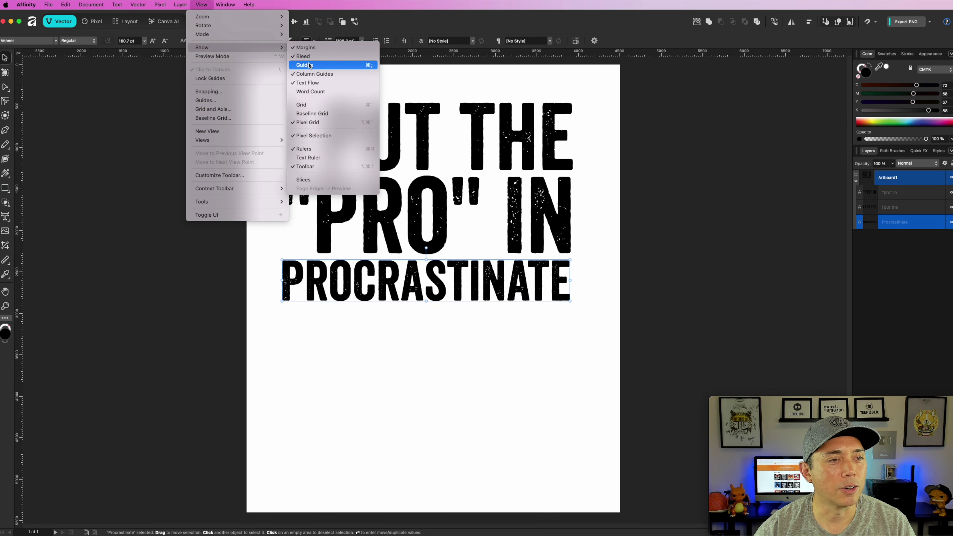
left_click(308, 66)
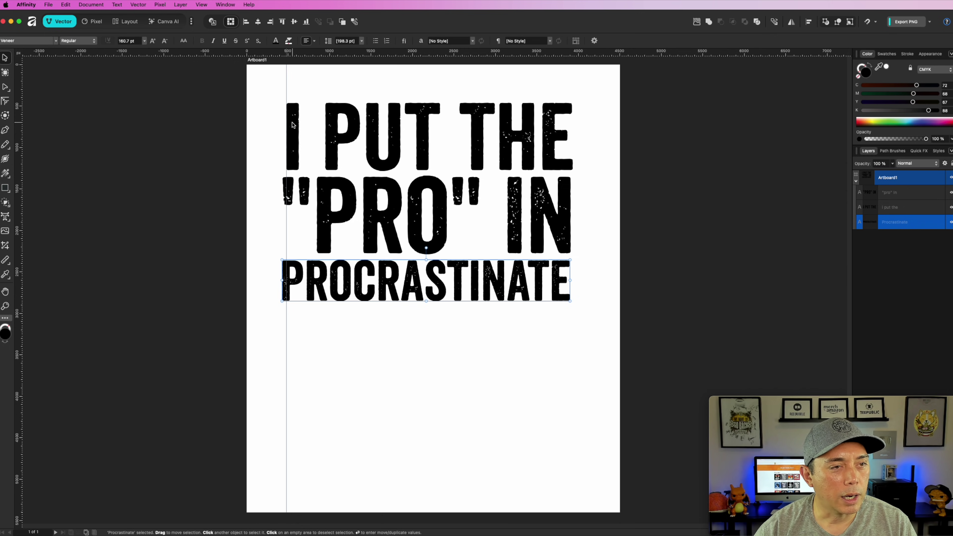
Shift the "pro" in and Procrastinate lines right so their left edges meet the vertical guide
left_click(327, 195)
left_click_drag(327, 194, 331, 194)
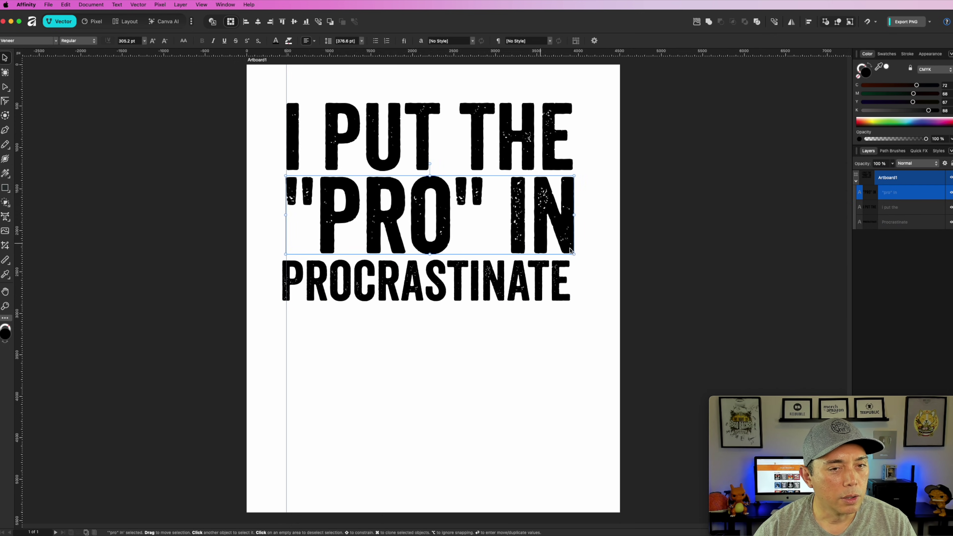
left_click(346, 293)
left_click_drag(346, 294, 344, 264)
Add a vertical guide at the right edge of I put the and resize the two lines below to end at it
left_click_drag(19, 97, 572, 176)
left_click(550, 202)
left_click_drag(574, 254, 572, 254)
left_click(568, 295)
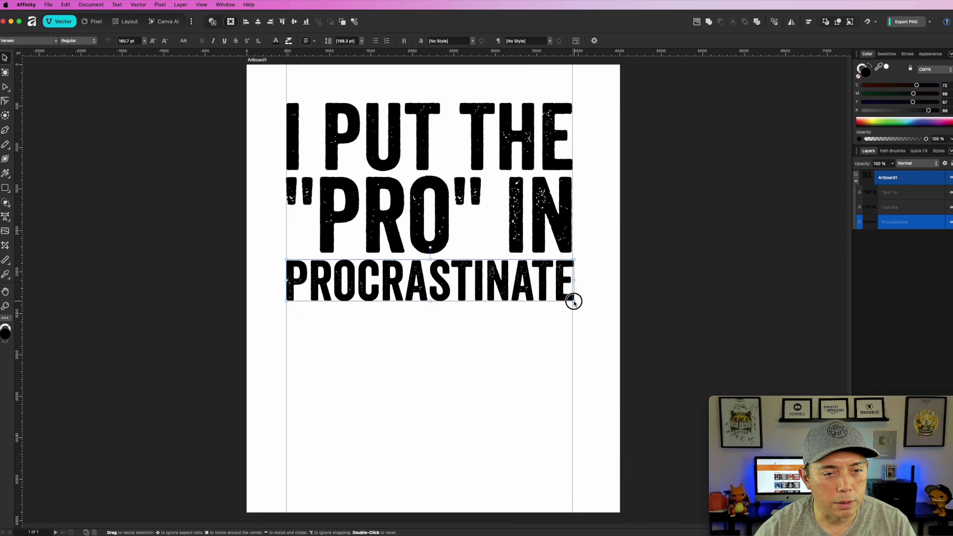
left_click_drag(571, 300, 569, 298)
left_click(587, 236)
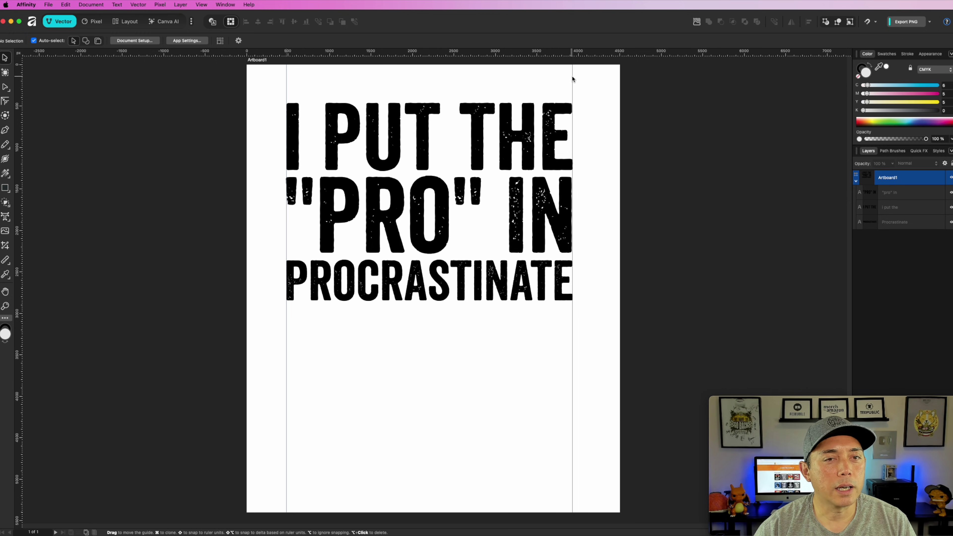
Remove both vertical guides from the artboard
left_click_drag(286, 53, 272, 52)
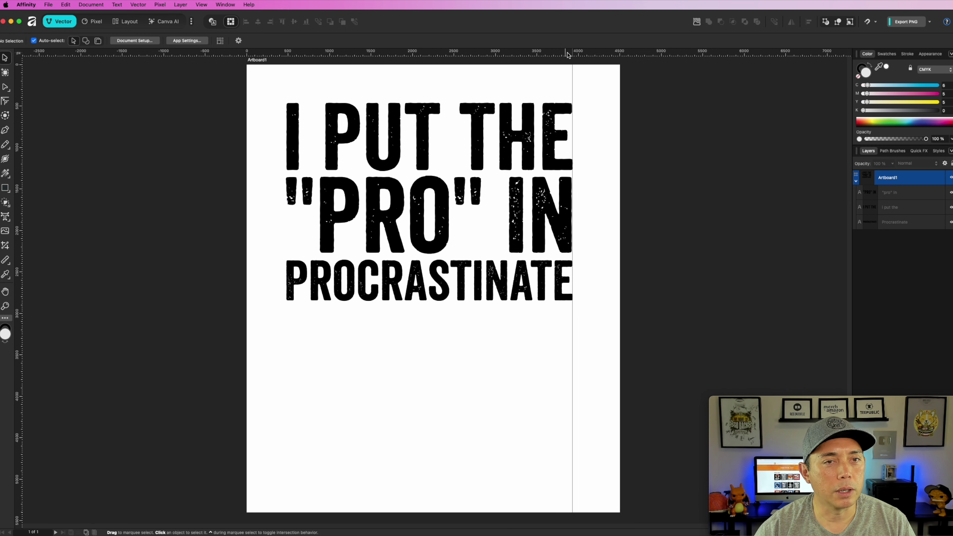
left_click_drag(573, 55, 497, 49)
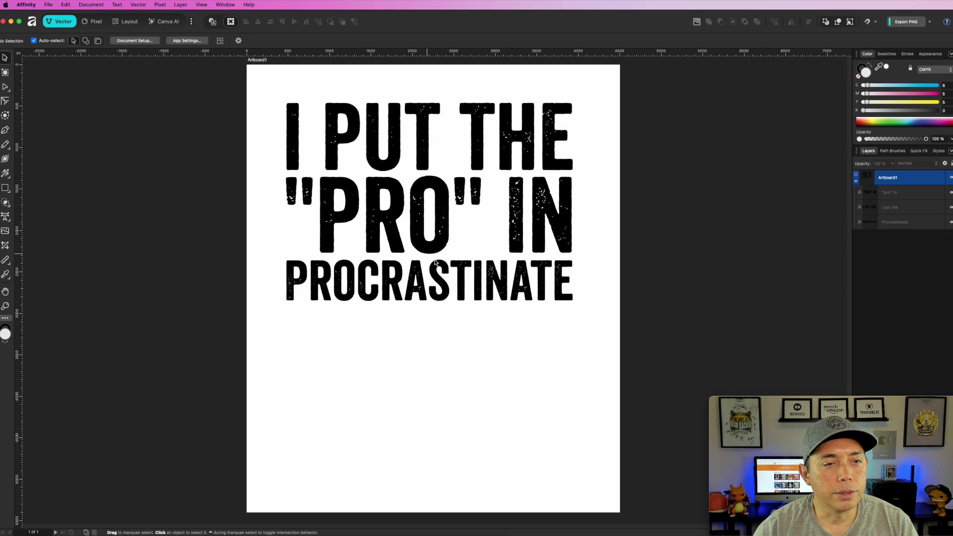
Open the toolbar customization, examine the available alignment items and close it without adding any
left_click(421, 135)
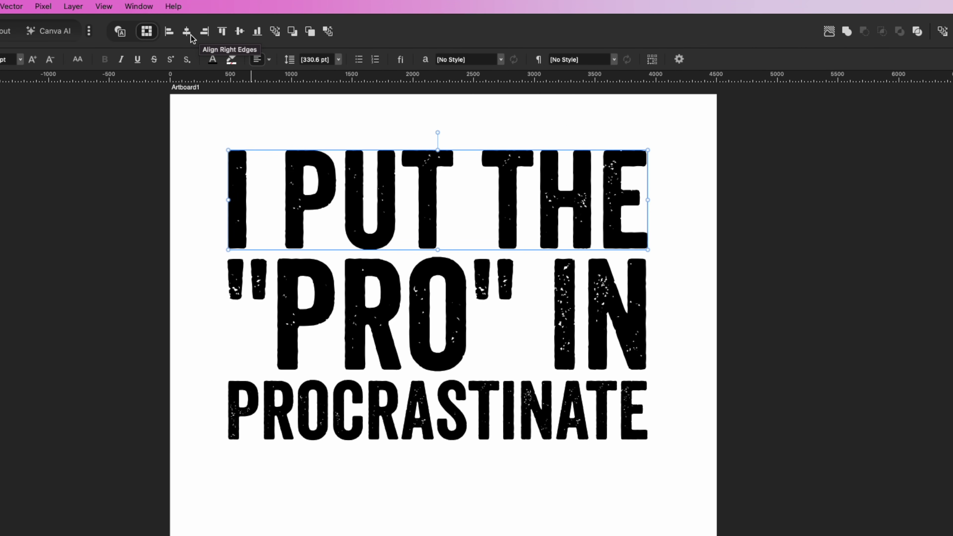
right_click(390, 32)
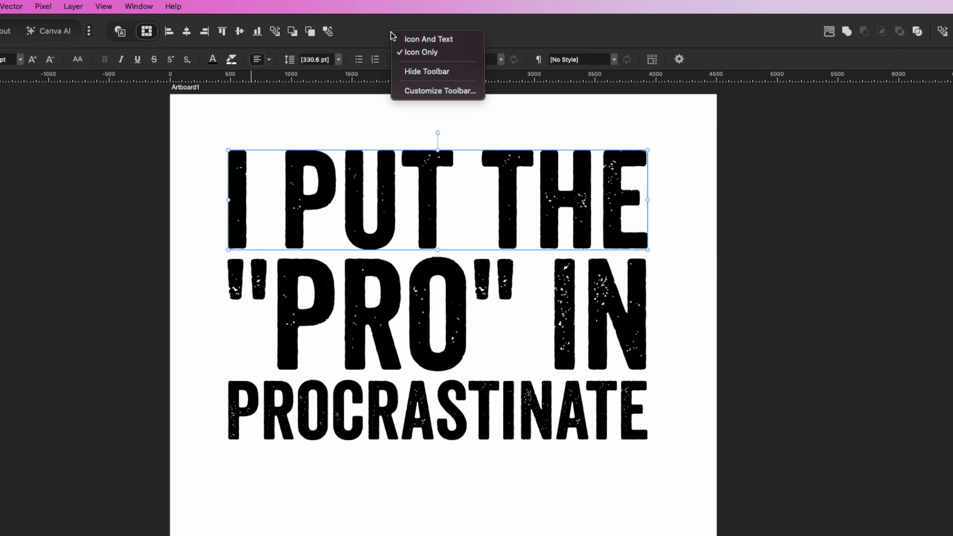
left_click(425, 92)
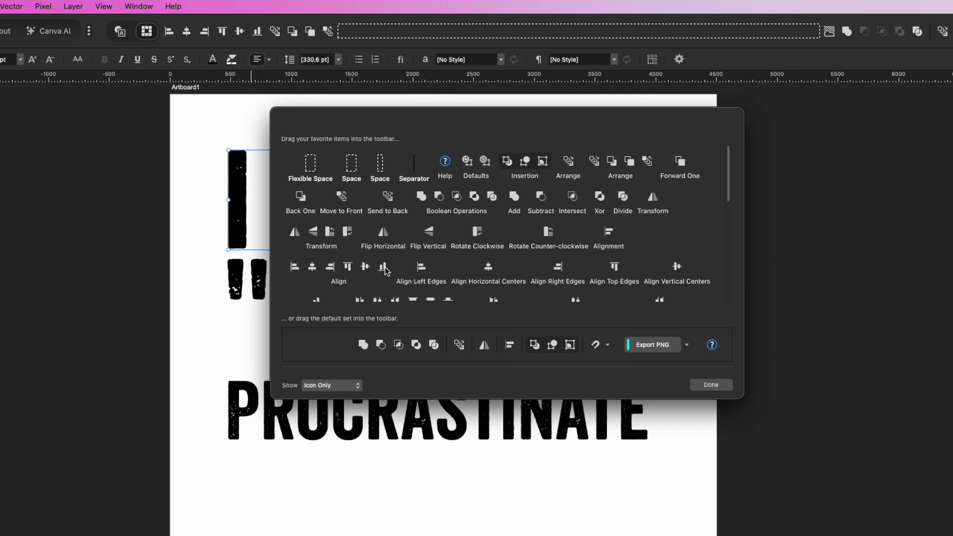
left_click(214, 127)
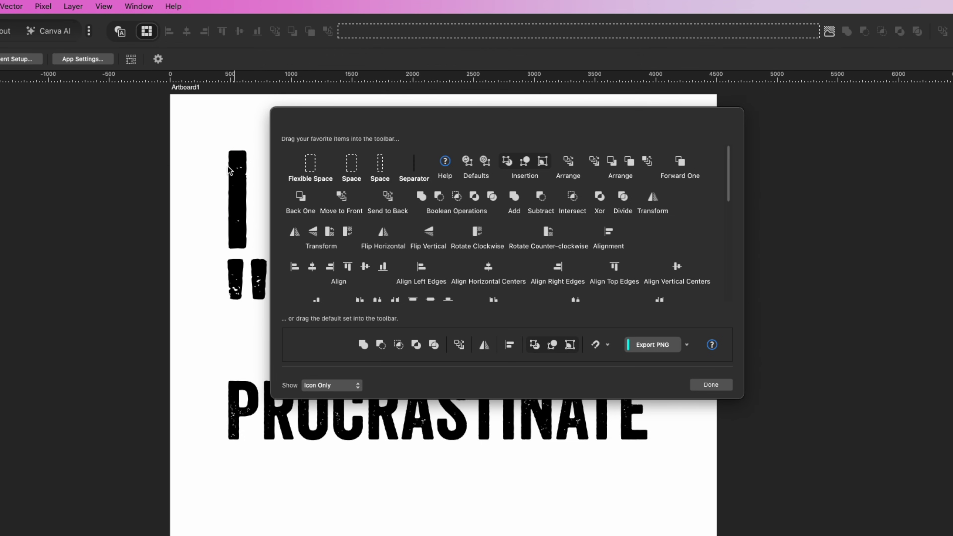
left_click(705, 385)
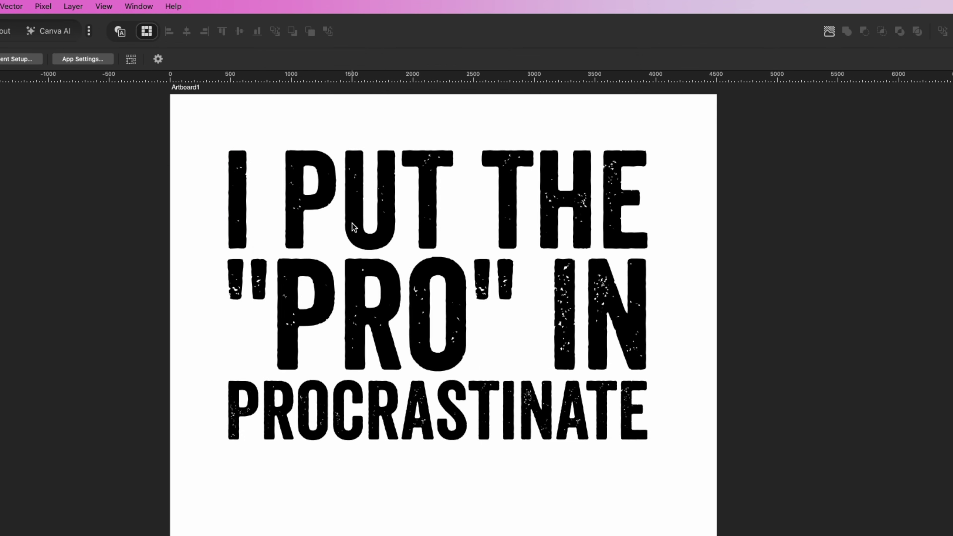
Center each of the three text lines horizontally on the artboard, one line at a time
left_click(353, 227)
left_click(186, 31)
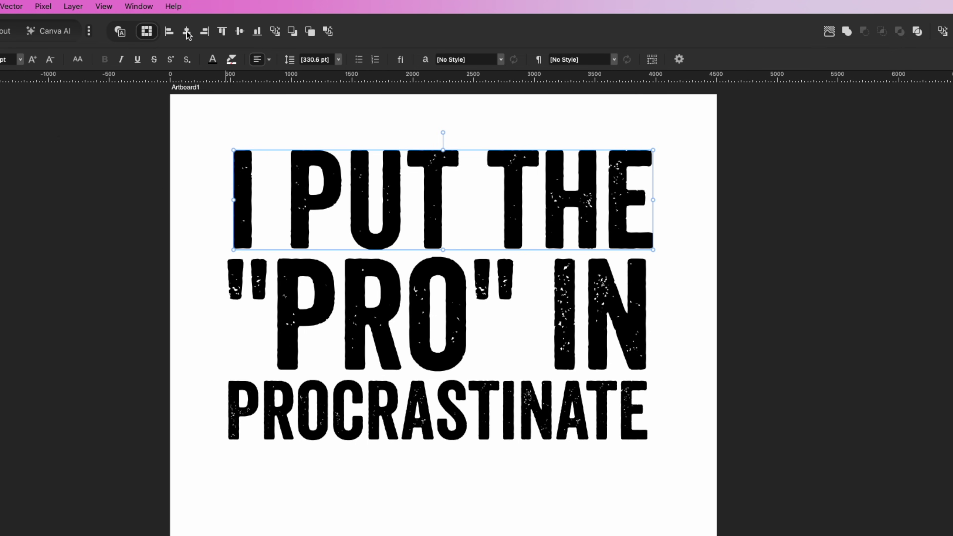
left_click(369, 294)
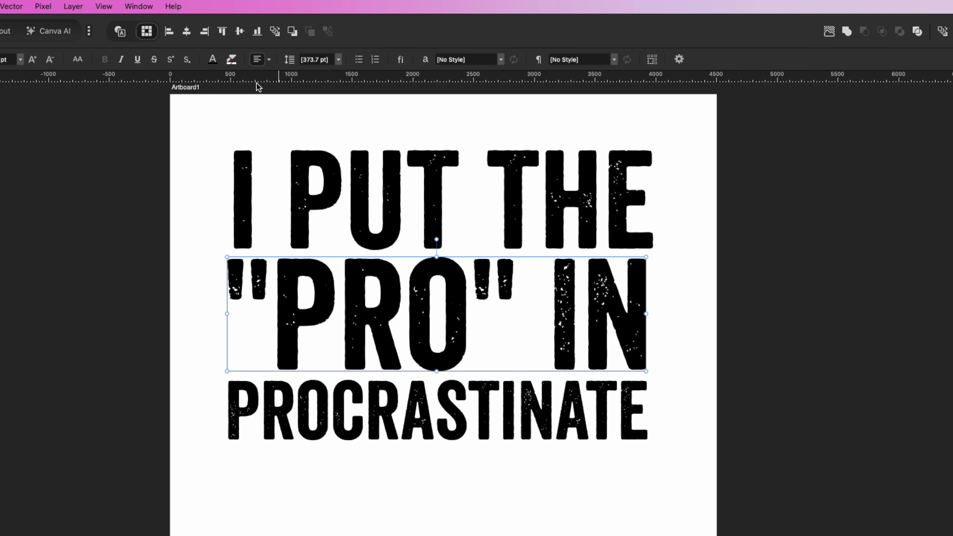
left_click(186, 31)
left_click(349, 408)
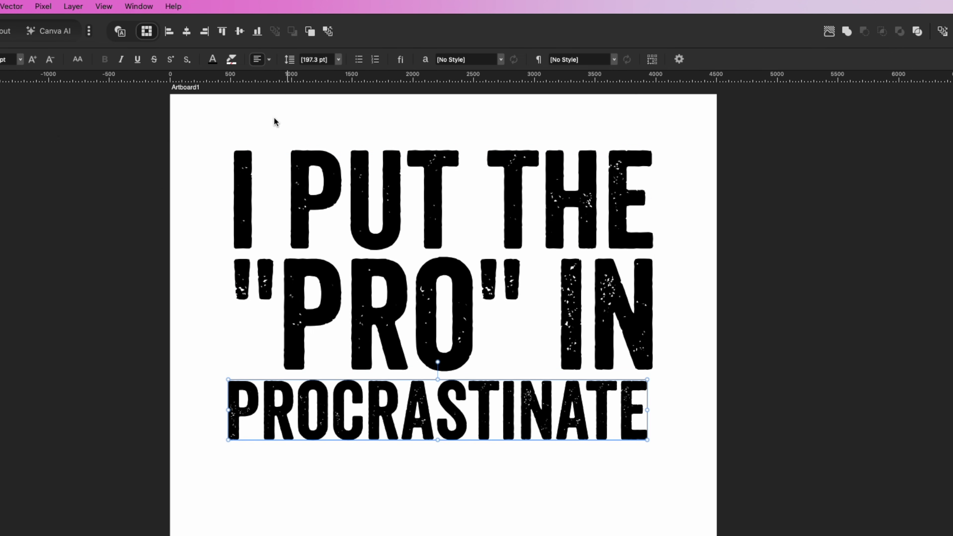
left_click(185, 31)
left_click(112, 147)
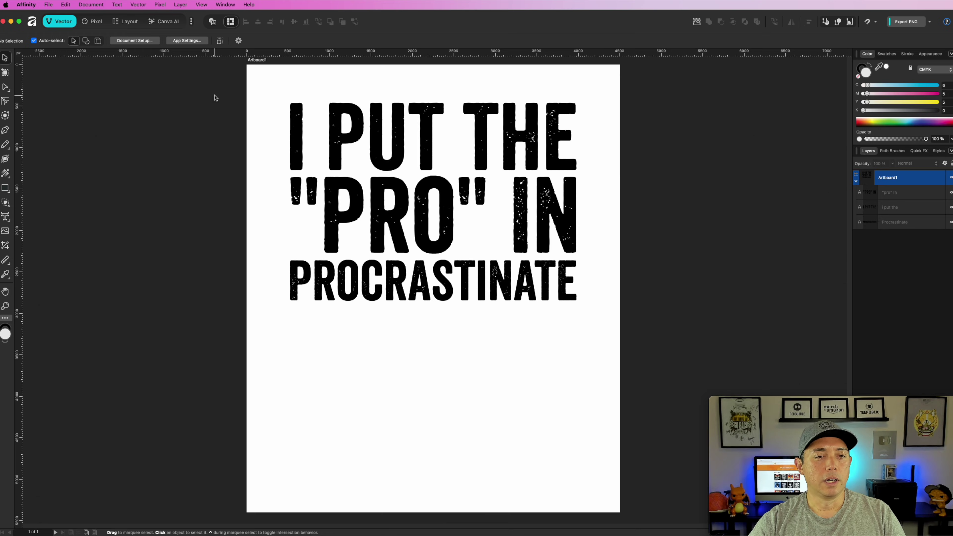
Nudge the Procrastinate line down slightly to widen its gap below the "pro" in line
left_click(427, 289)
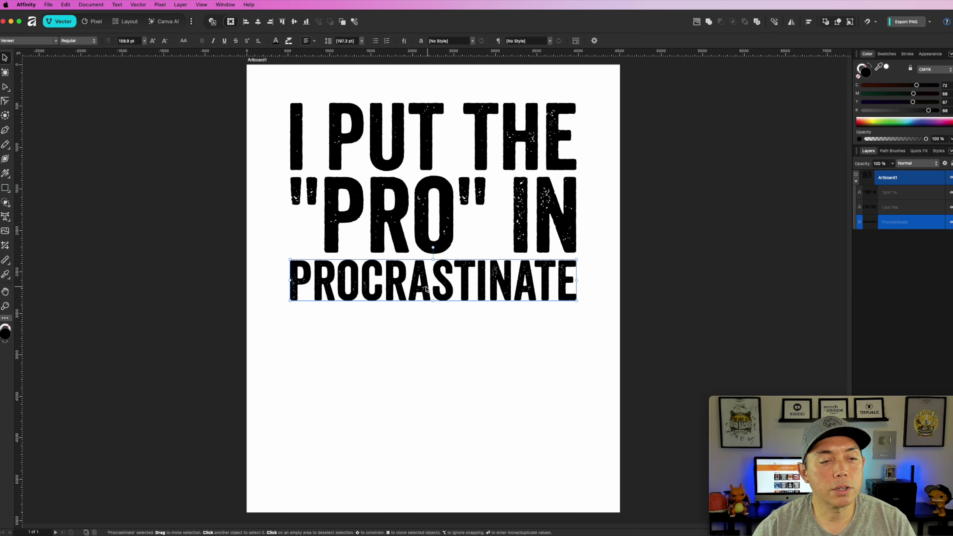
key("shift+Down")
key("shift+Down")
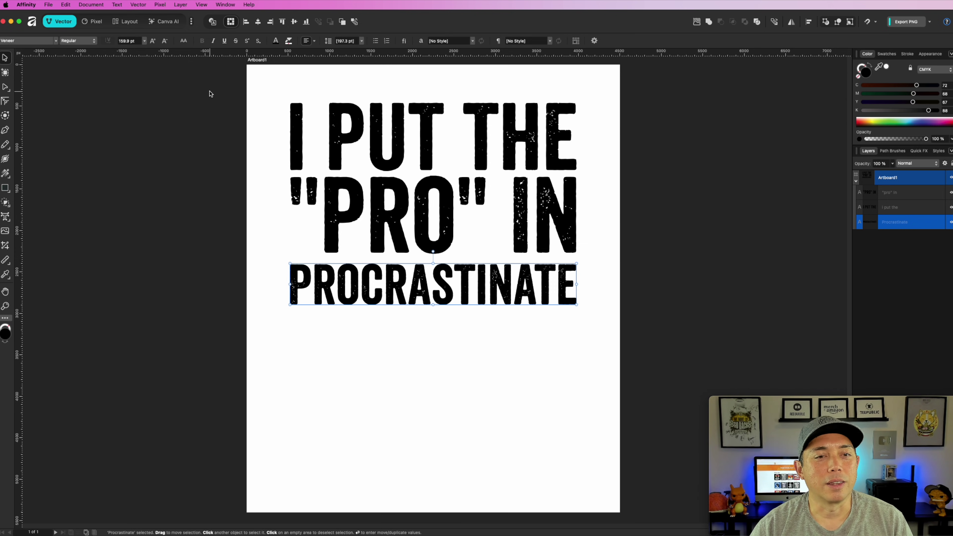
left_click(372, 356)
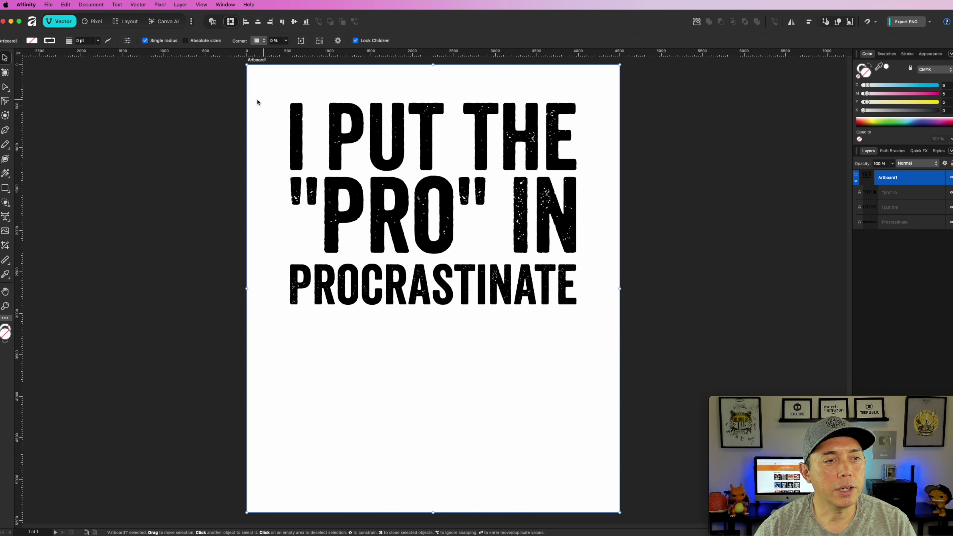
Recolor all three text lines yellow with CMYK values 0, 0, 100, 0
left_click_drag(212, 87, 593, 336)
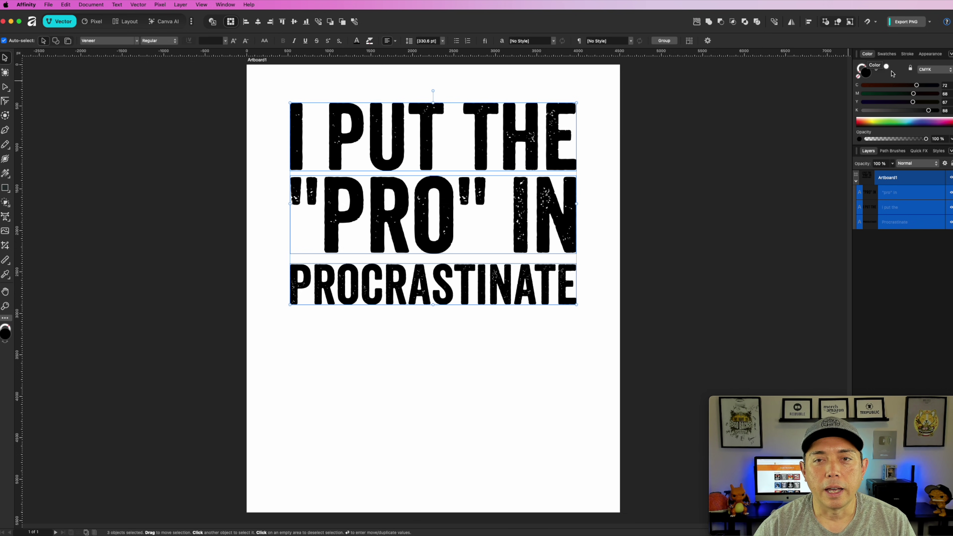
left_click(943, 71)
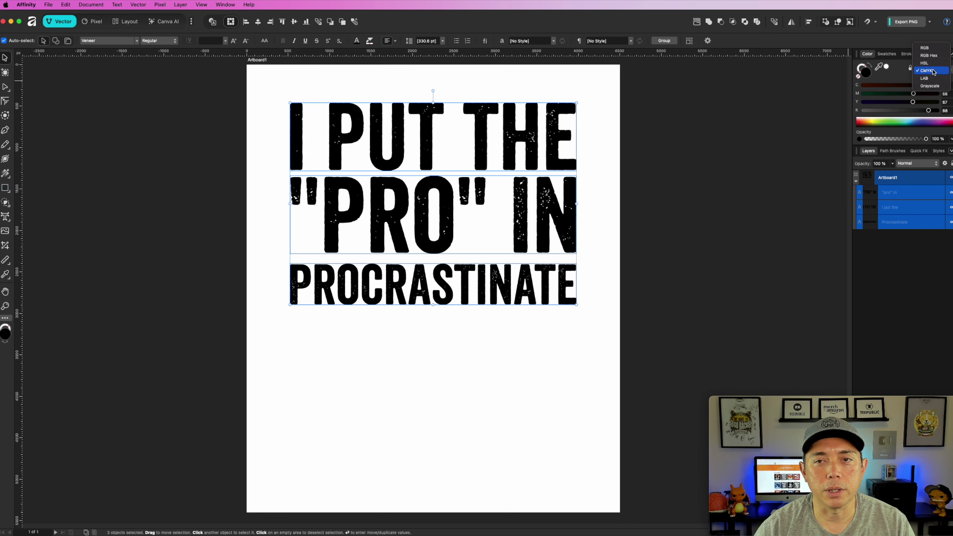
left_click(933, 71)
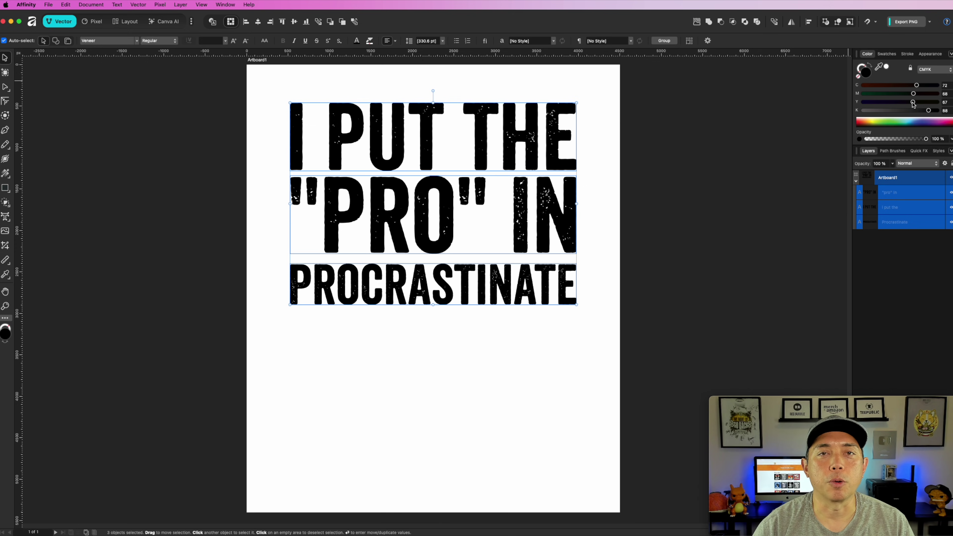
left_click_drag(913, 104, 796, 108)
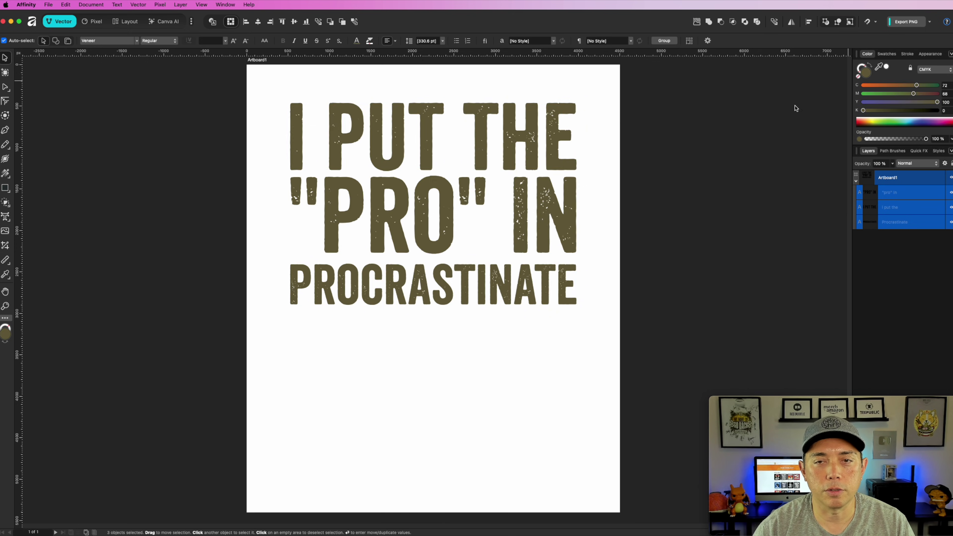
left_click(912, 91)
left_click(859, 82)
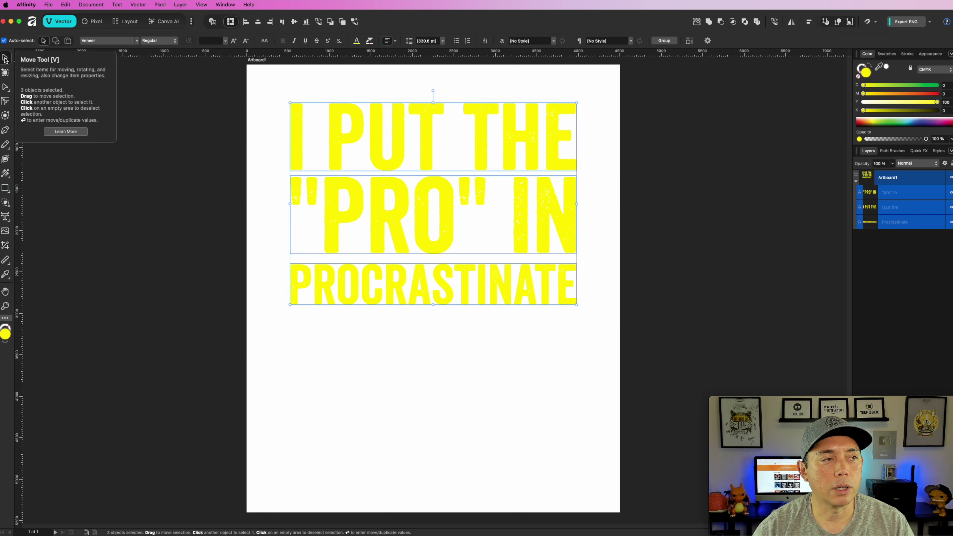
Fill Artboard1 with black by setting its K value to 100
left_click(263, 77)
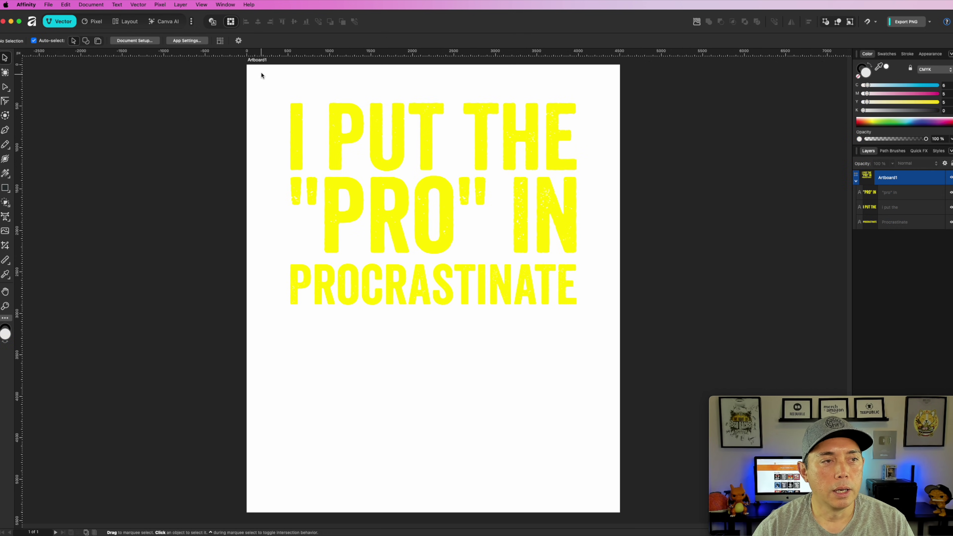
left_click(261, 62)
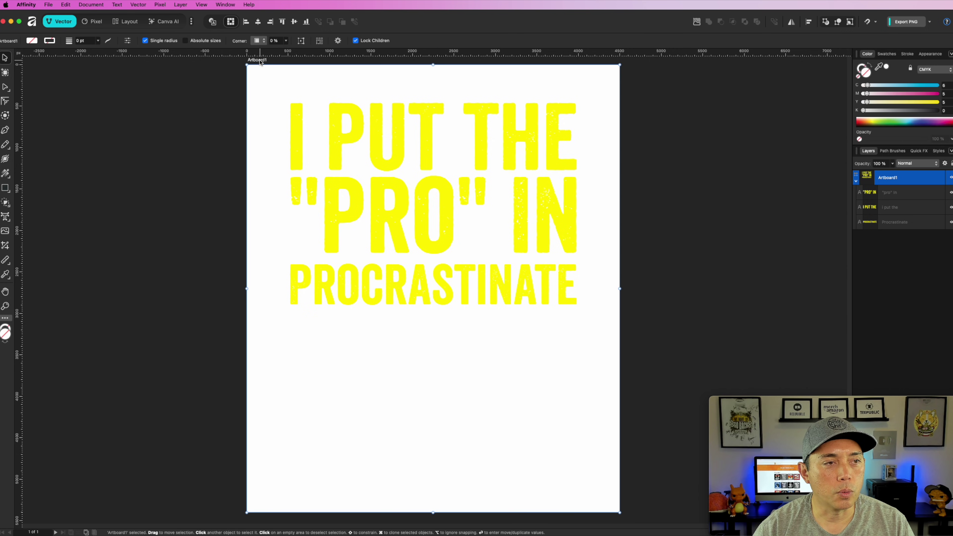
left_click(937, 110)
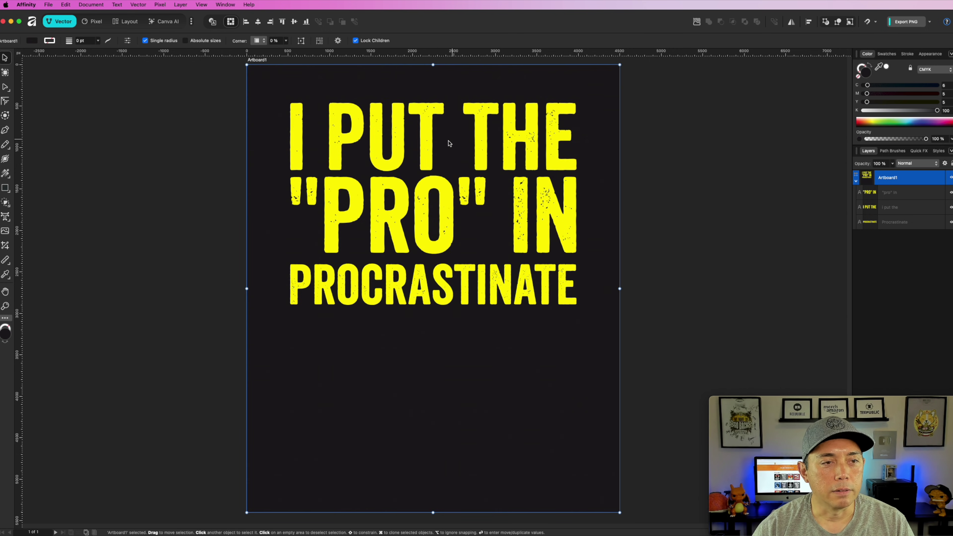
Recolor all three text lines white by setting their yellow value to 0
left_click(477, 140)
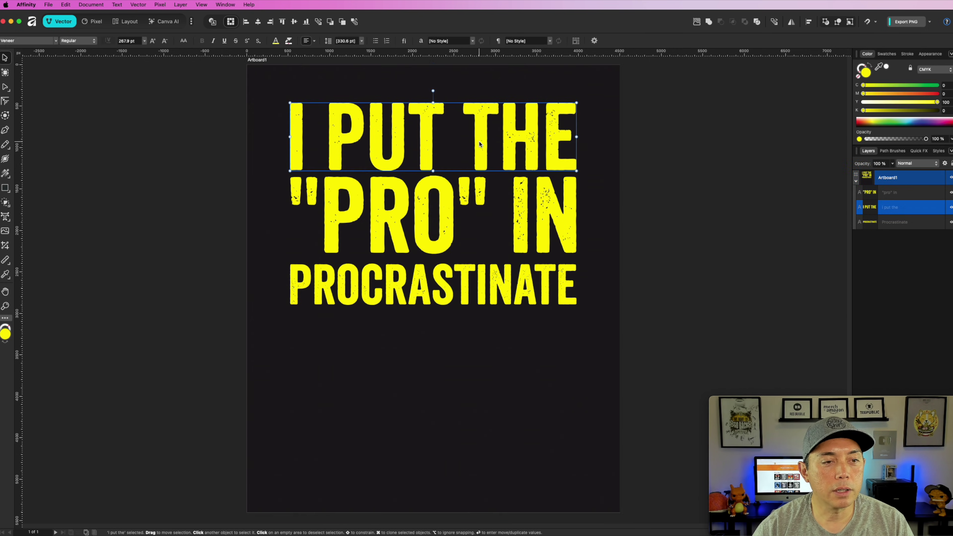
left_click(437, 237, "shift")
left_click(445, 291, "shift")
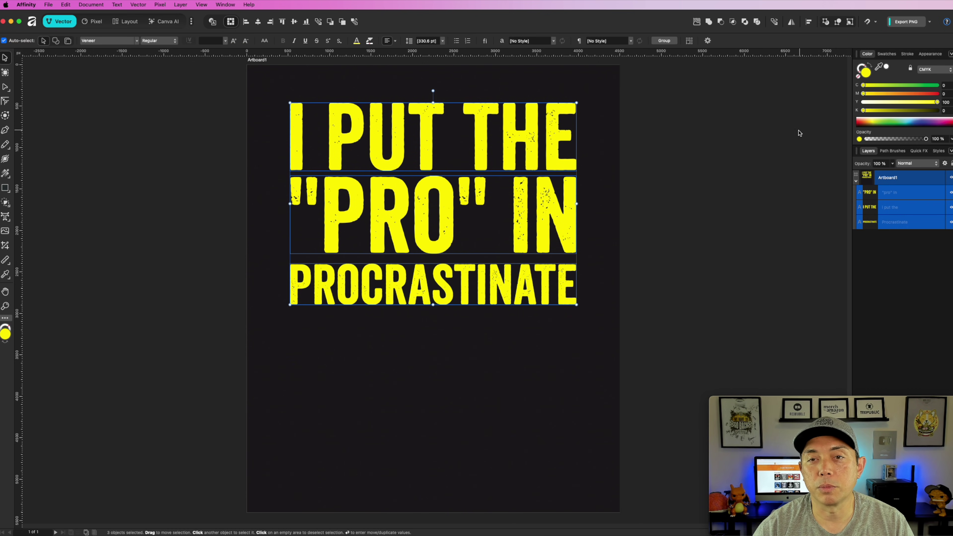
left_click_drag(879, 101, 806, 107)
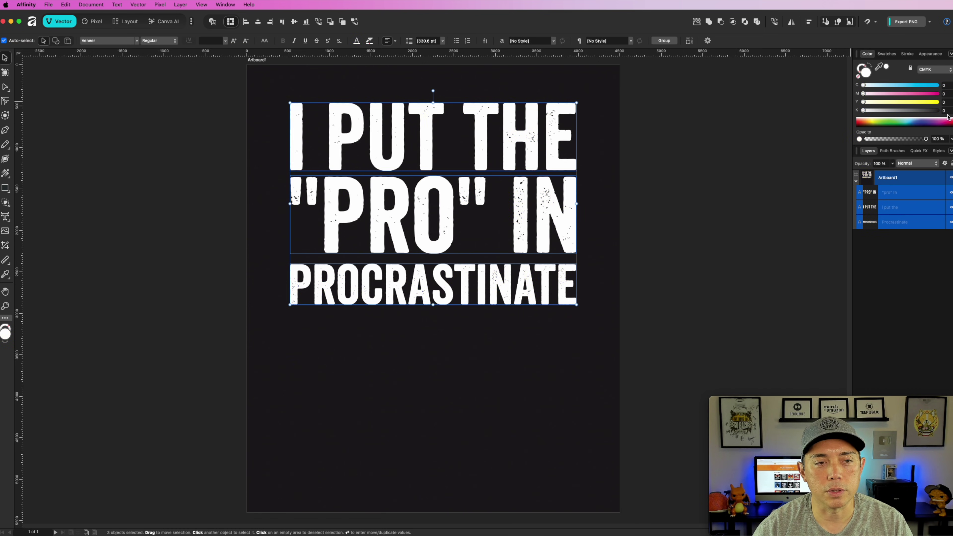
left_click(146, 164)
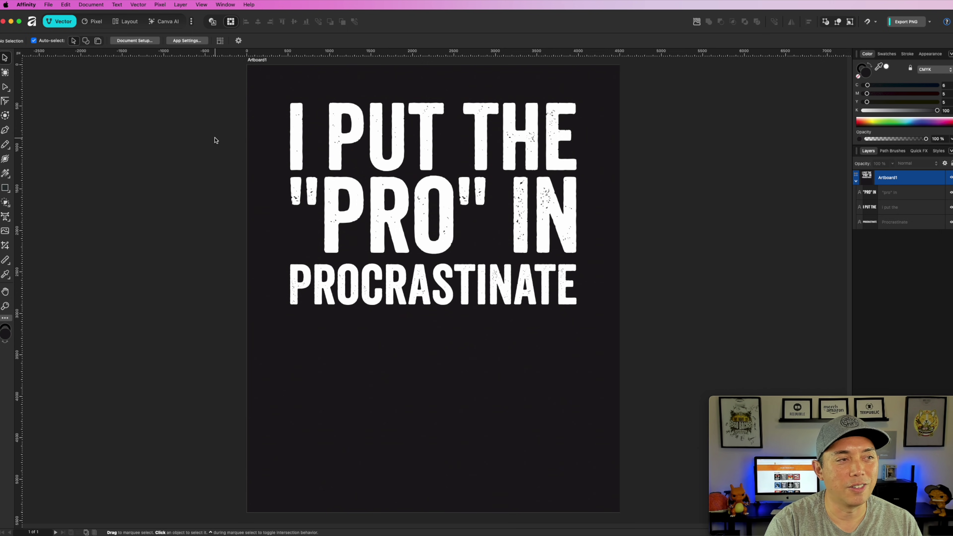
Check the PNG export settings and preview for the artboard, then cancel the export
key("super+alt+shift+s")
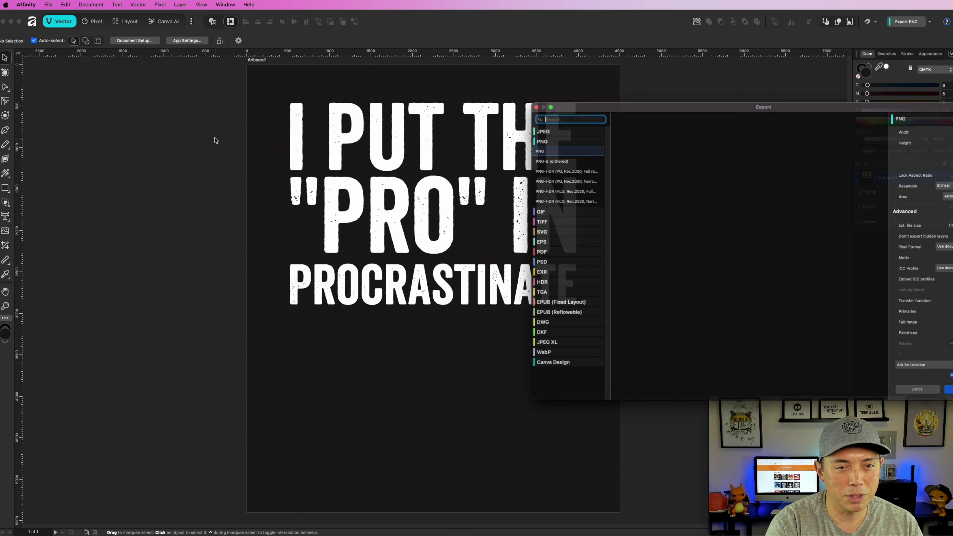
left_click_drag(700, 90, 369, 81)
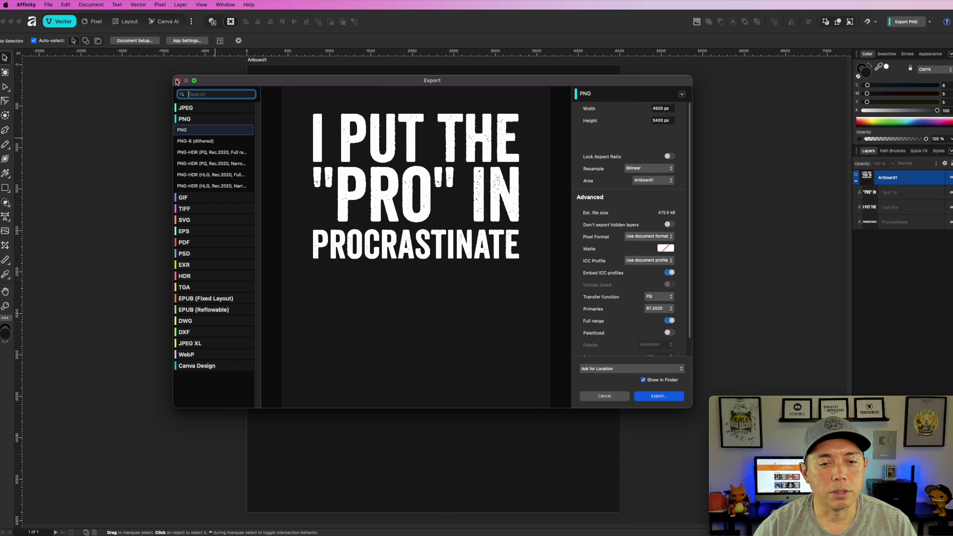
left_click(604, 396)
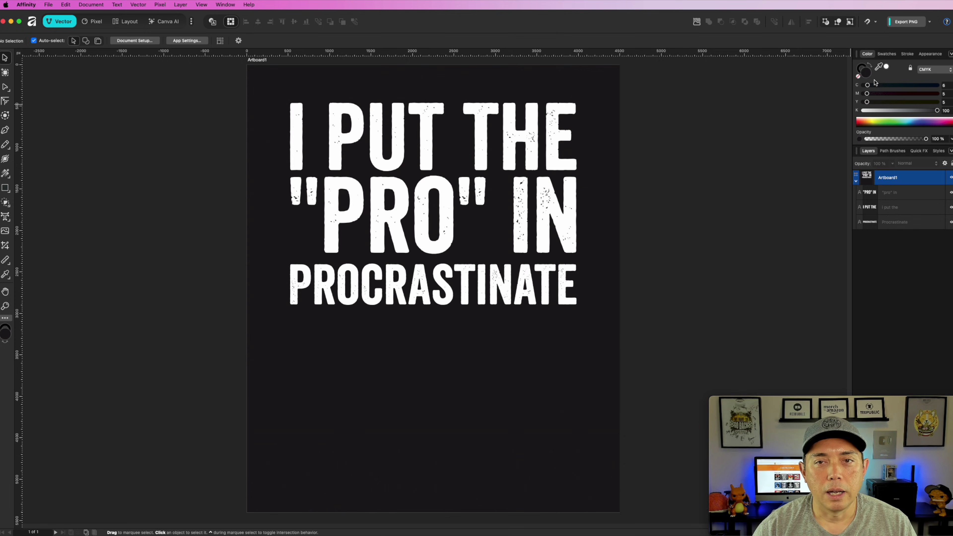
Set the fill of Artboard1 to none so that only the white text remains for a transparent background
left_click(260, 61)
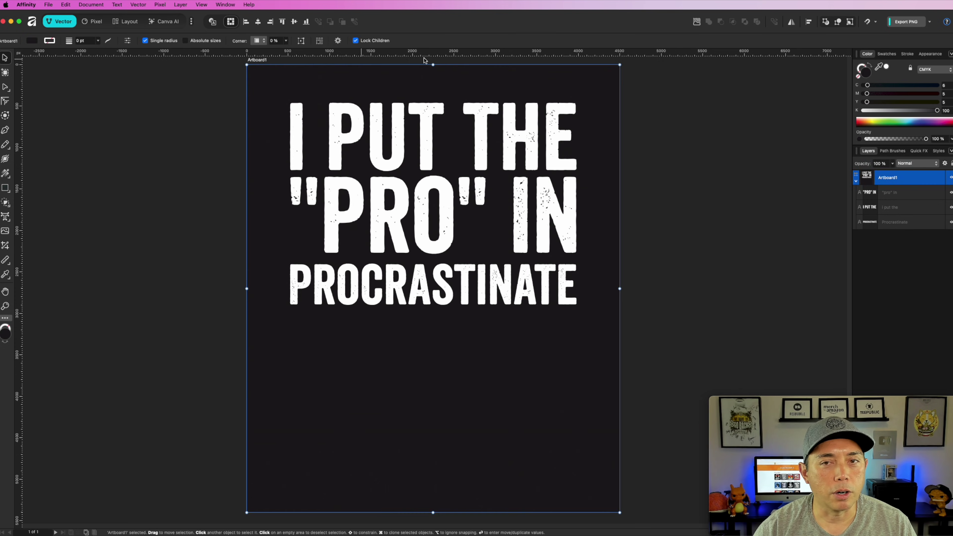
left_click(858, 77)
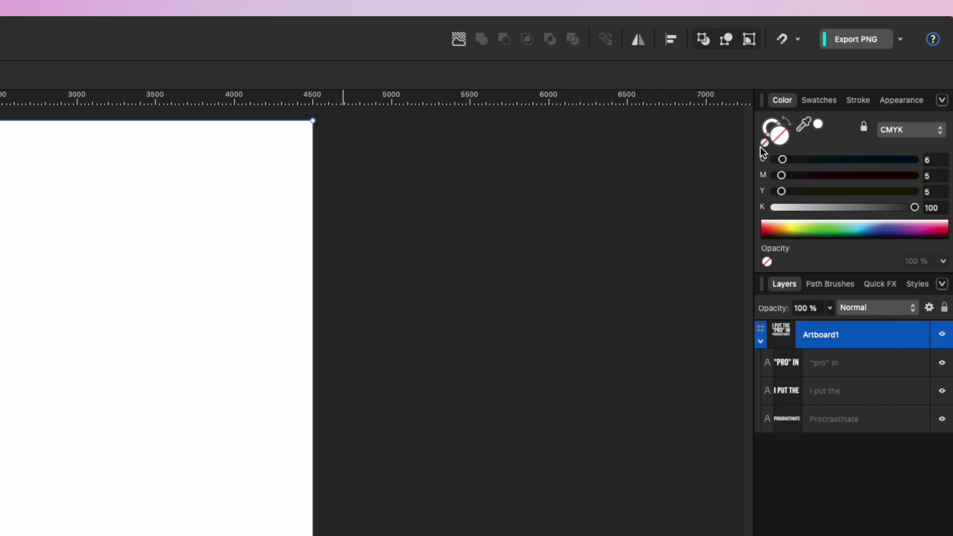
left_click(0, 382)
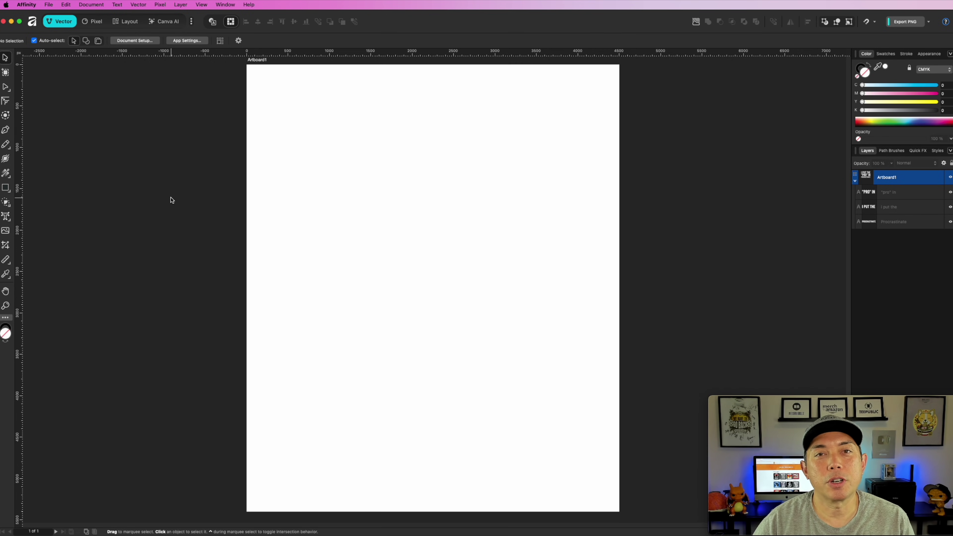
Open the export settings for Artboard1, examine each PNG preset in turn and cancel the export
left_click(261, 63)
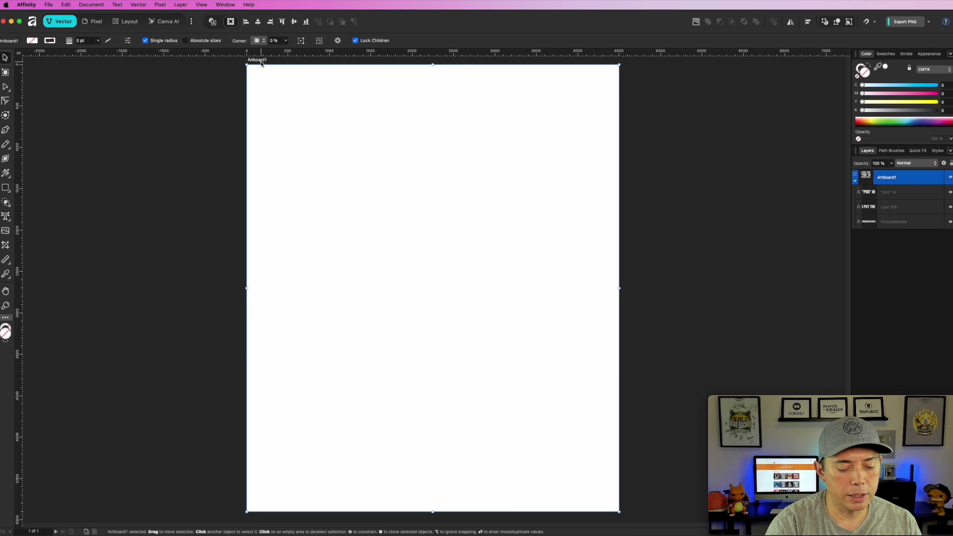
key("super+alt+shift+s")
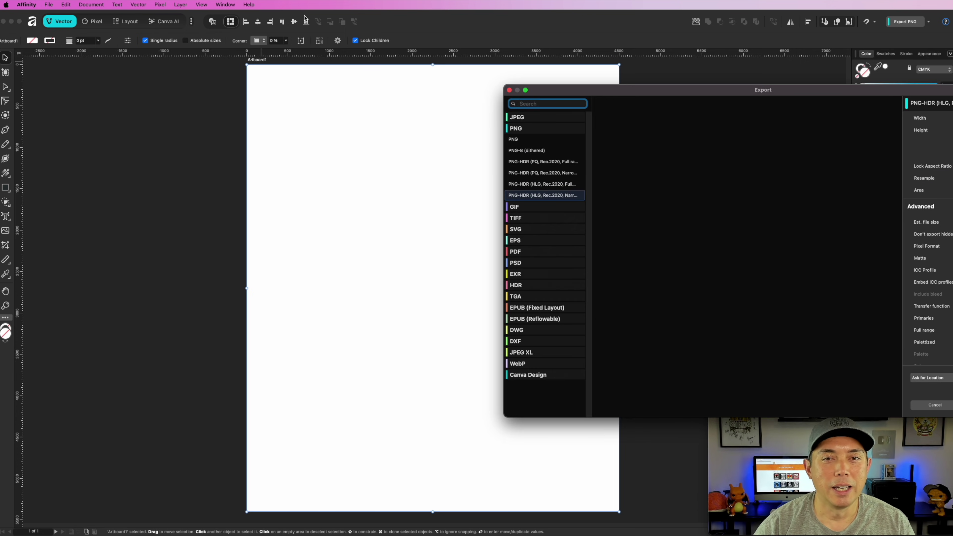
left_click_drag(752, 91, 440, 64)
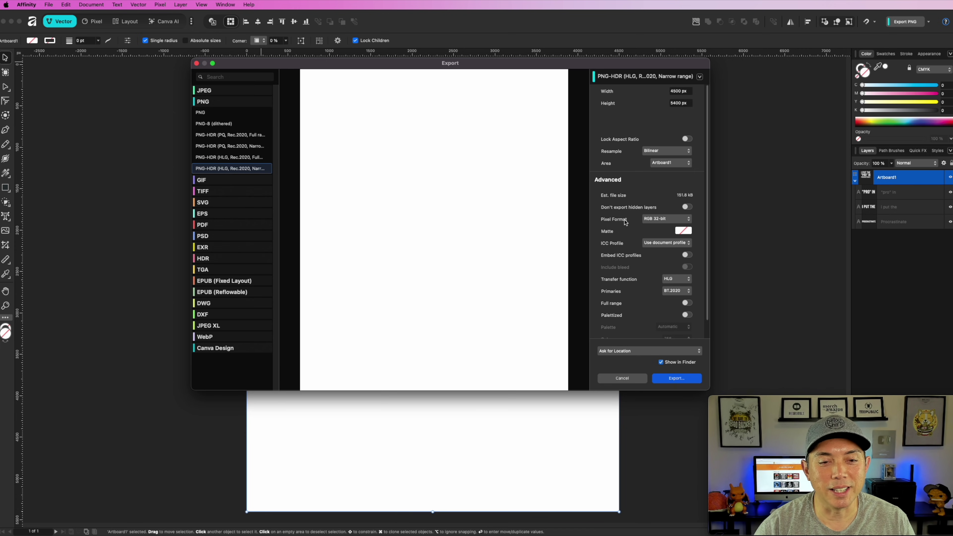
left_click(216, 113)
left_click(219, 124)
left_click(221, 136)
left_click(222, 146)
left_click(222, 157)
left_click(223, 169)
left_click(211, 113)
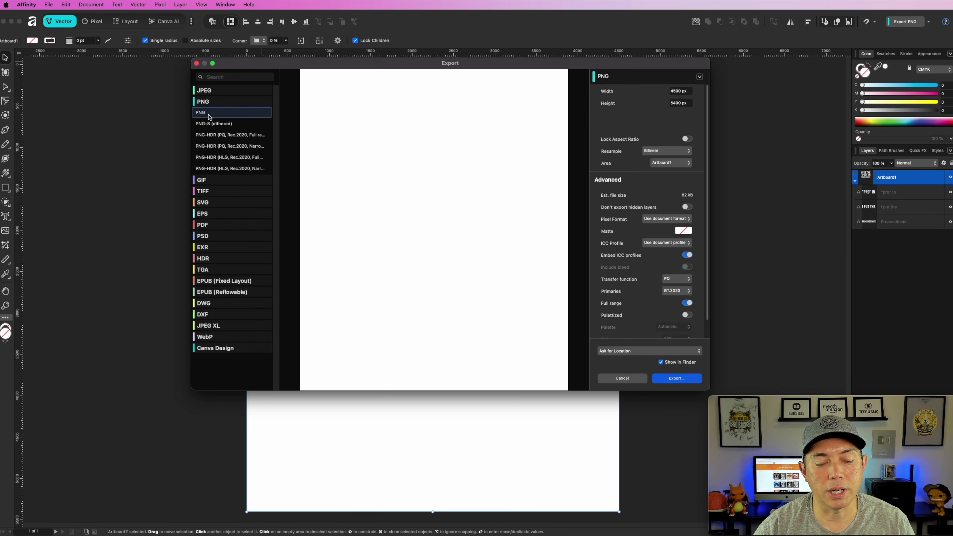
left_click(623, 378)
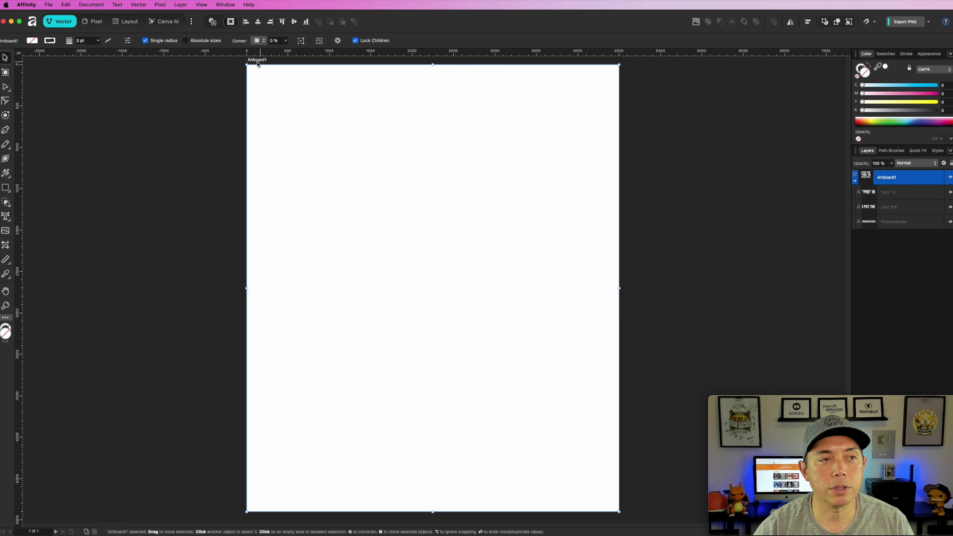
Open the PNG export settings for Artboard1 and examine the export area options, keeping Selection Only
left_click(905, 21)
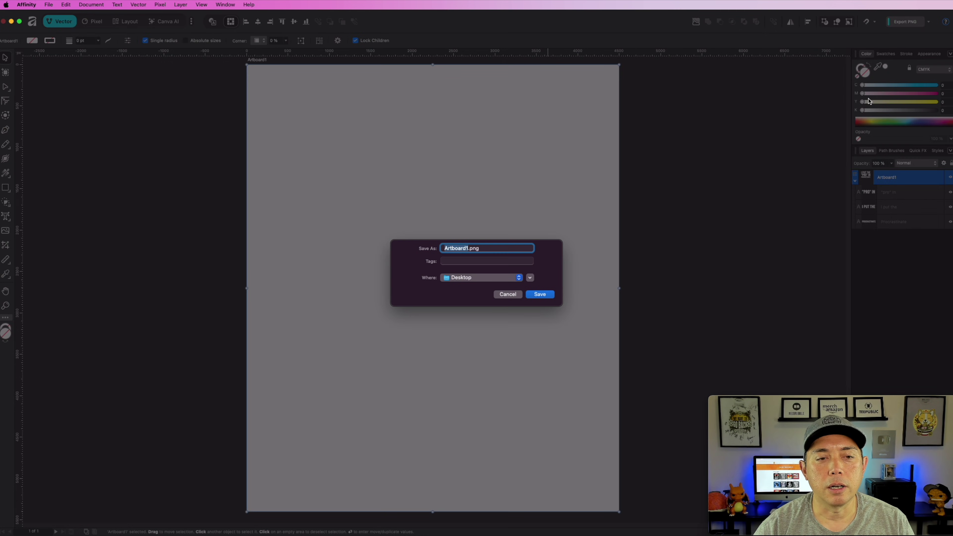
left_click(507, 294)
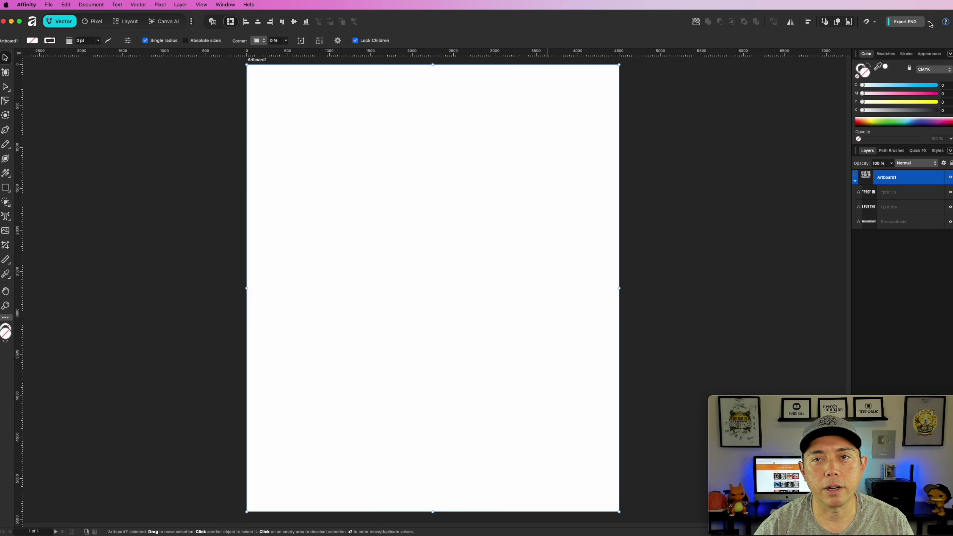
left_click(929, 22)
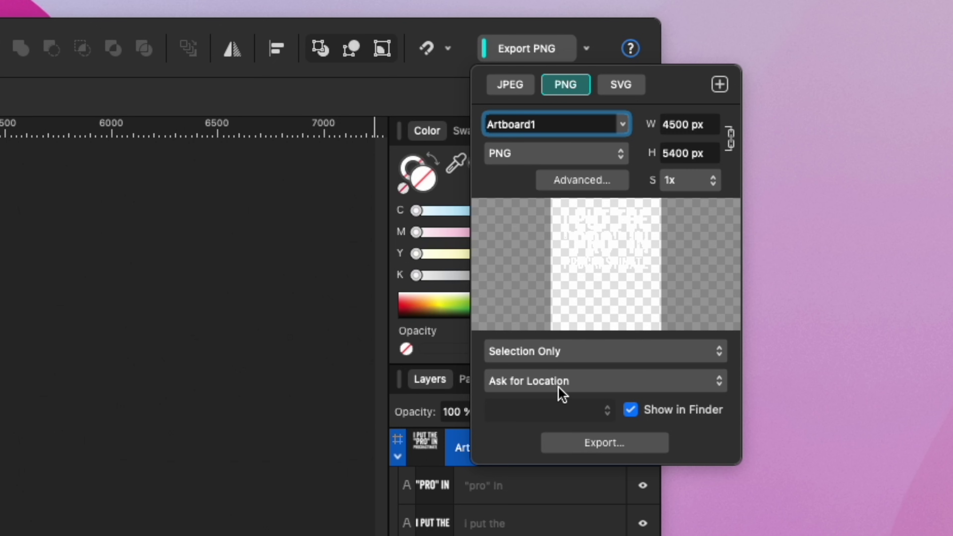
left_click(668, 354)
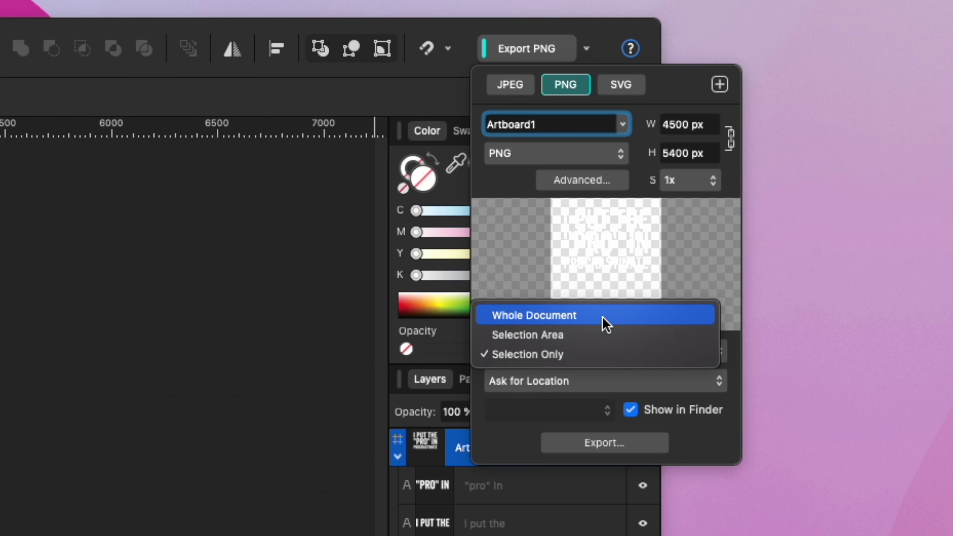
left_click(511, 434)
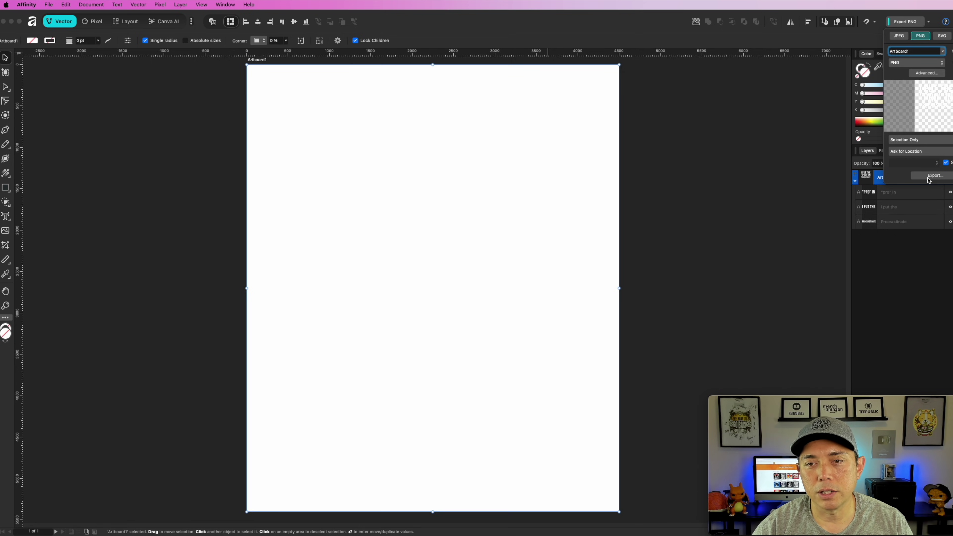
Export the artboard as a PNG named "procrastinate drk" to the Desktop
left_click(927, 180)
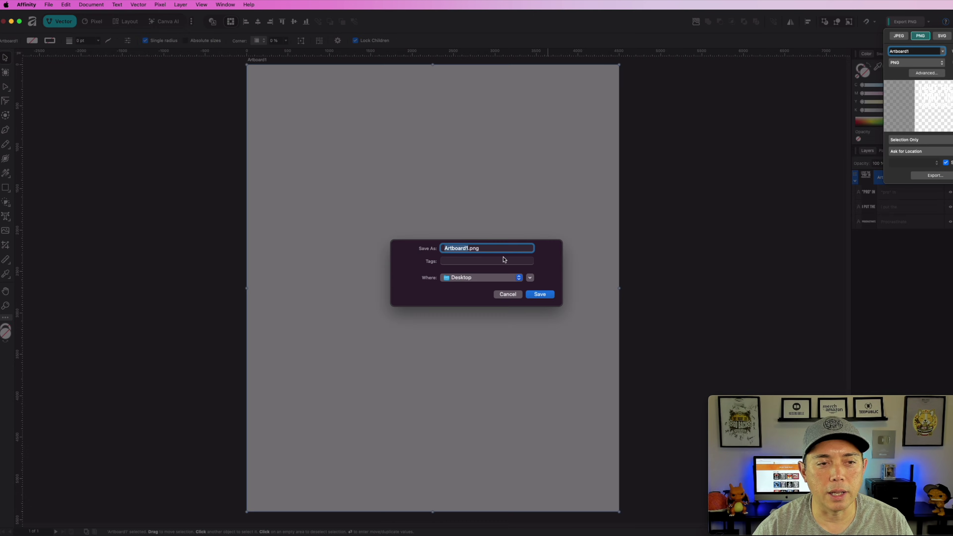
type("test")
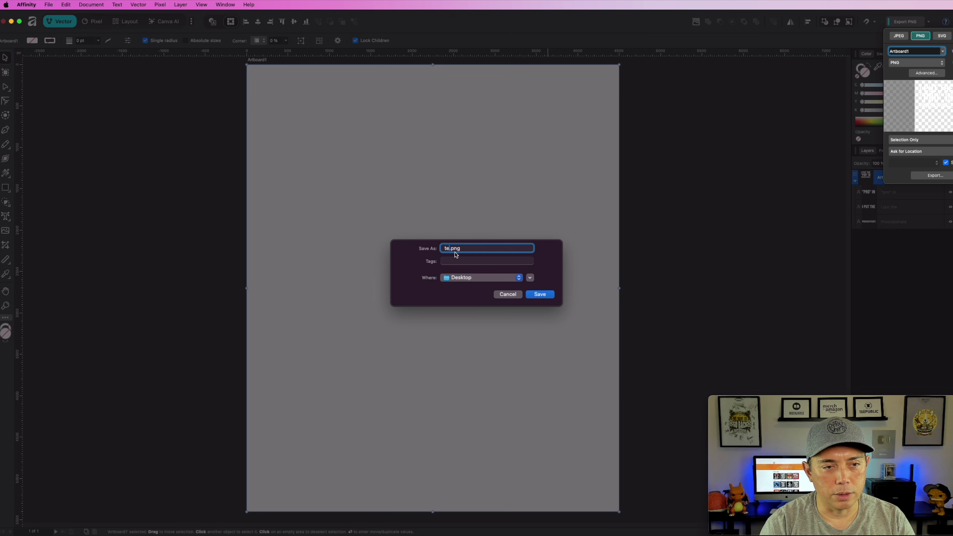
key("BackSpace")
key("BackSpace")
key("BackSpace")
key("BackSpace")
type("proc")
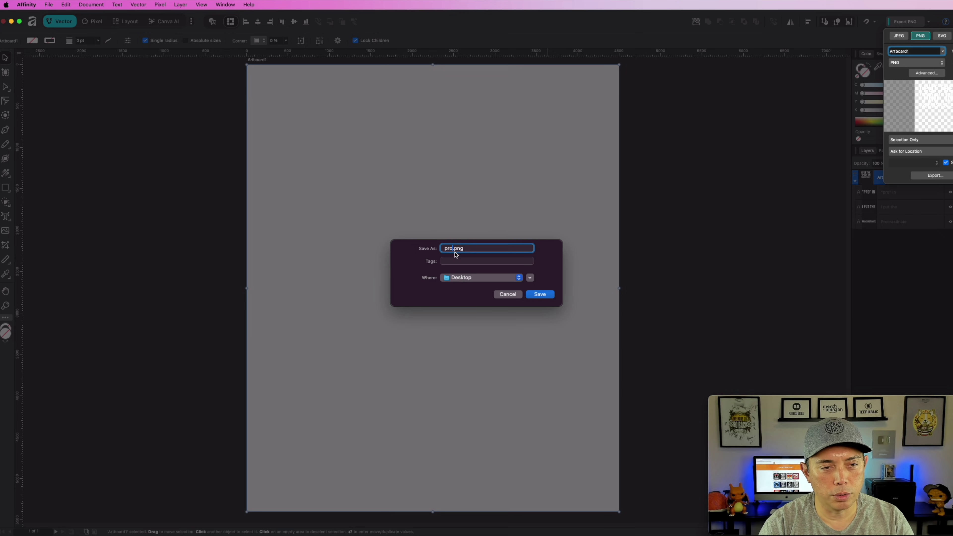
type("rastinate")
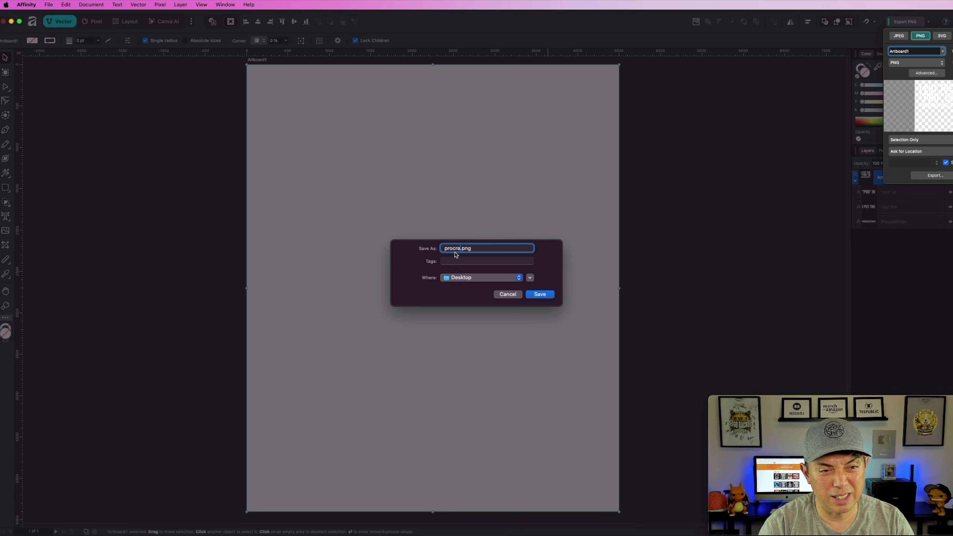
type(" drk")
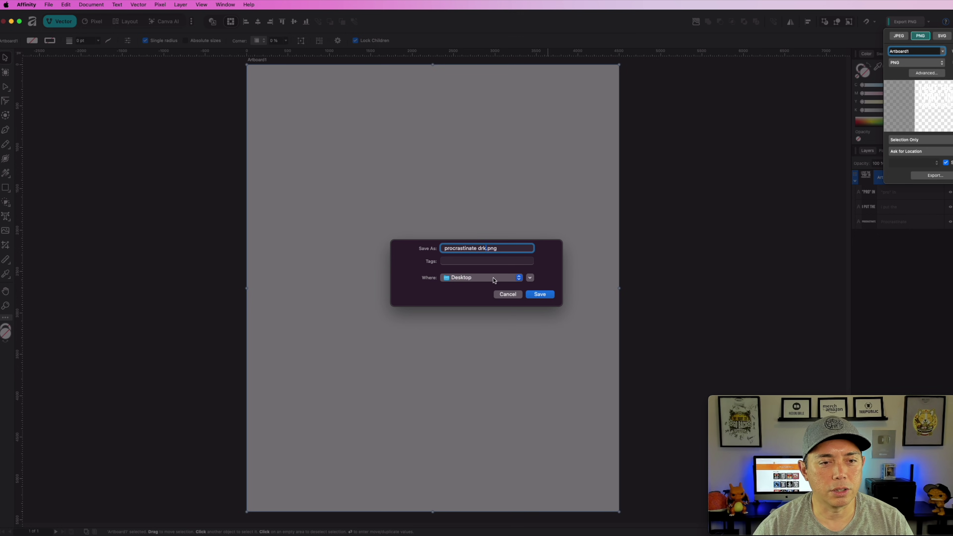
left_click(539, 294)
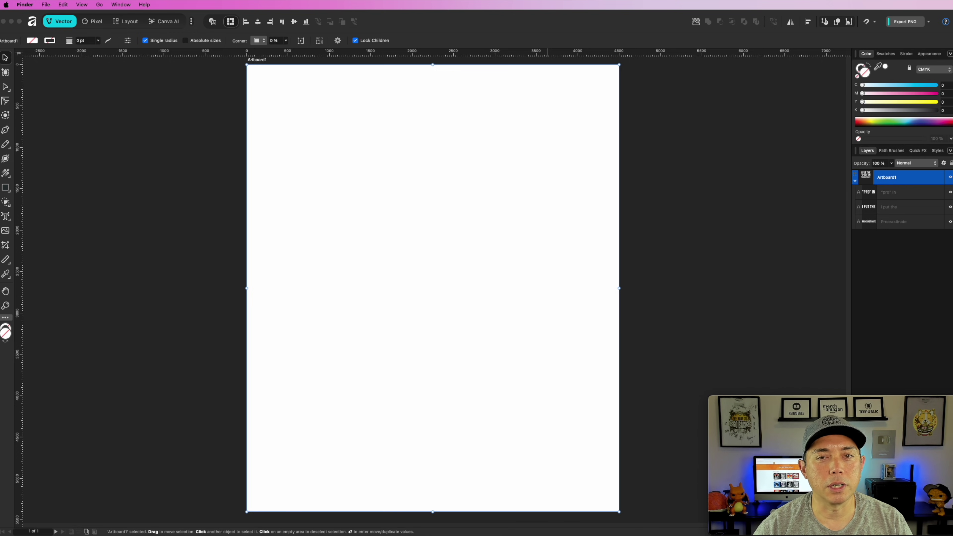
View the exported procrastinate drk.png in Preview to check its transparent background, and close it
key("super+Tab")
left_click_drag(191, 17, 278, 80)
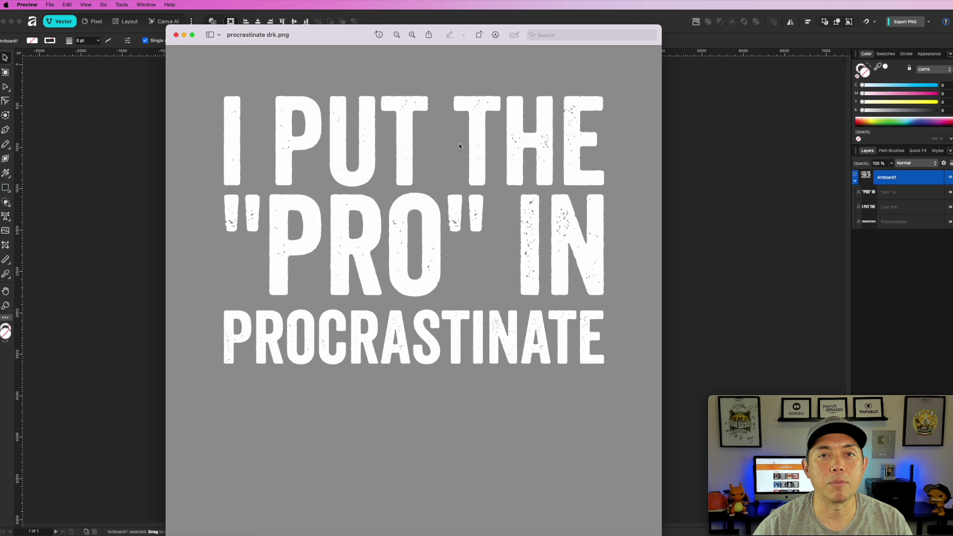
left_click(176, 35)
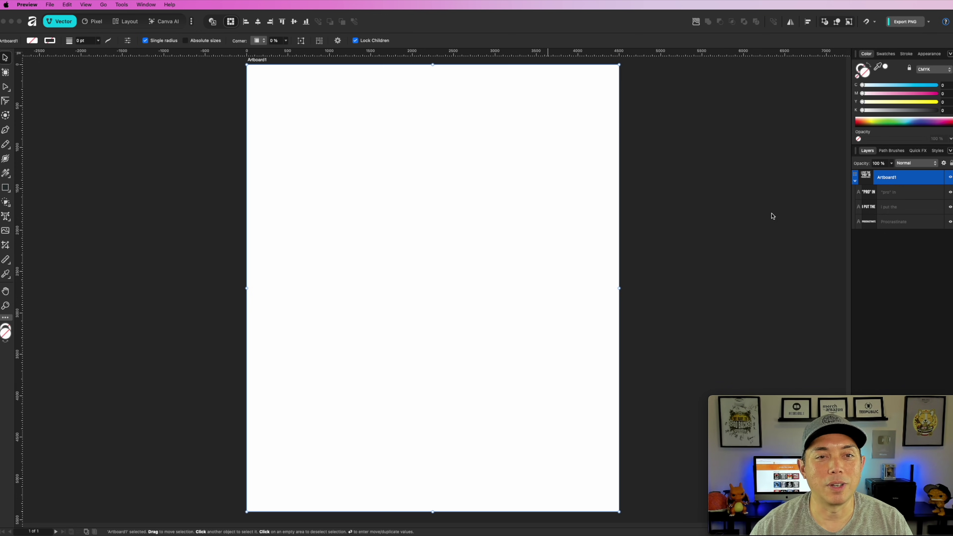
left_click(904, 22)
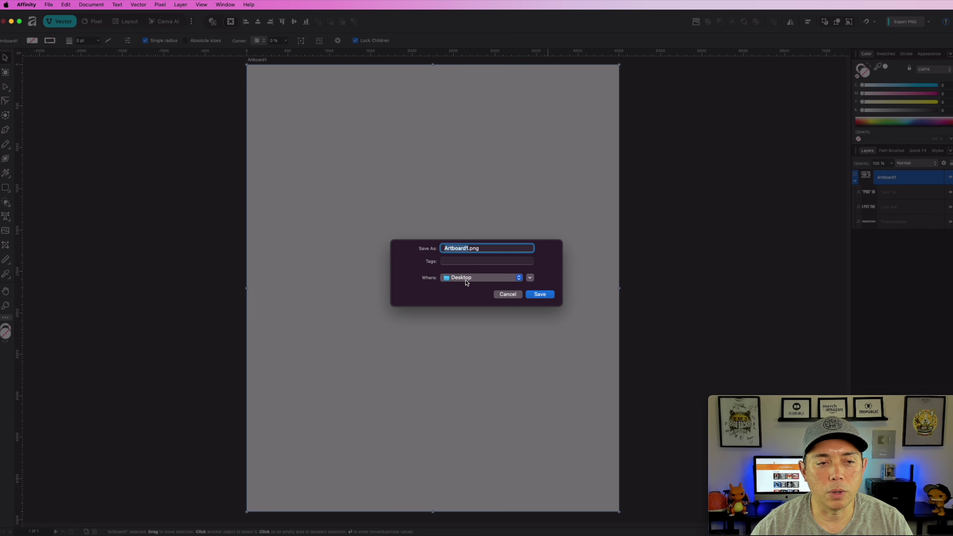
left_click(519, 277)
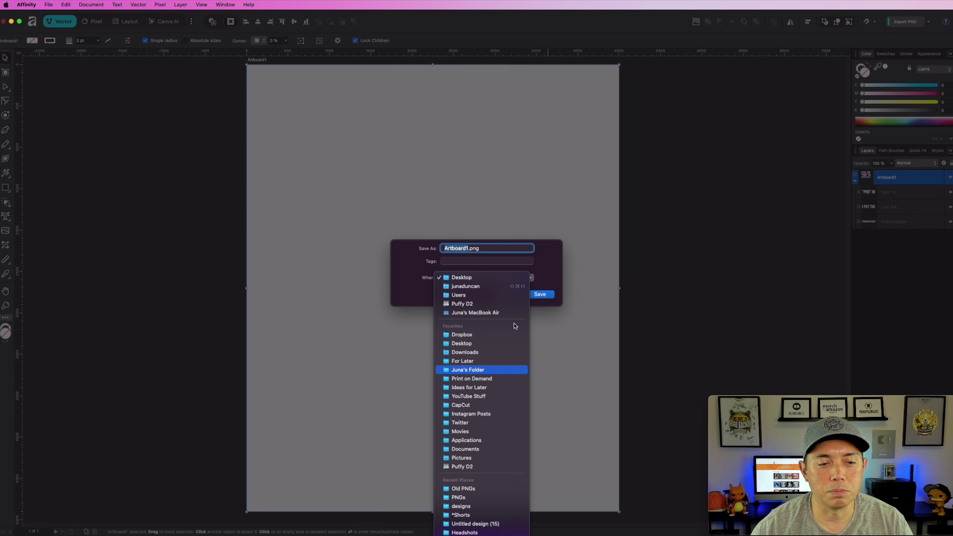
left_click(550, 263)
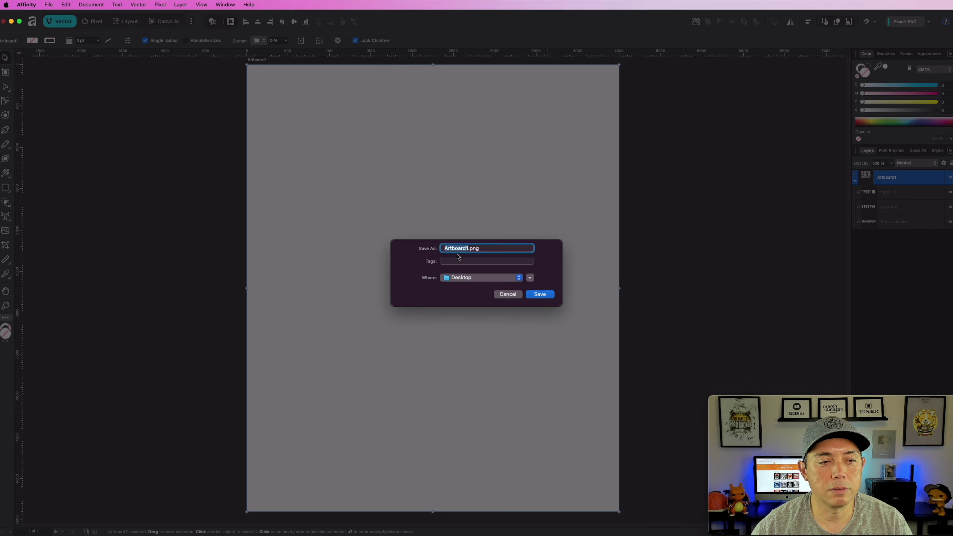
left_click(515, 295)
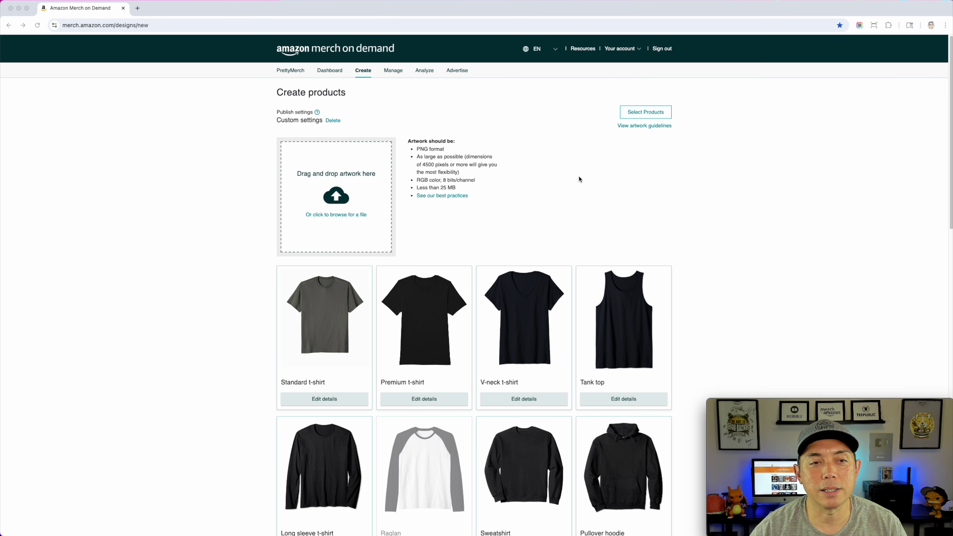
Switch to Amazon Merch on Demand, upload the exported PNG as the product artwork and check the standard t-shirt's details
left_click_drag(923, 87, 339, 193)
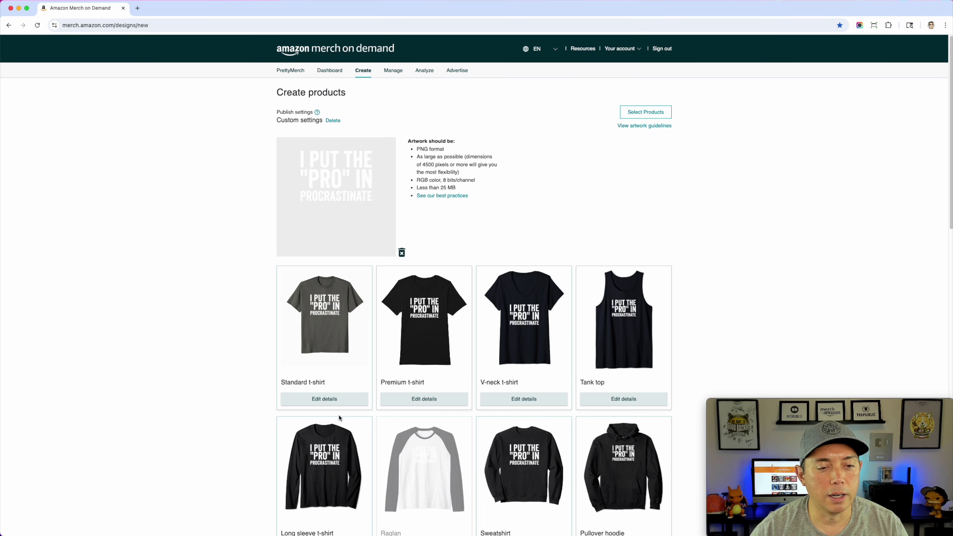
left_click(339, 402)
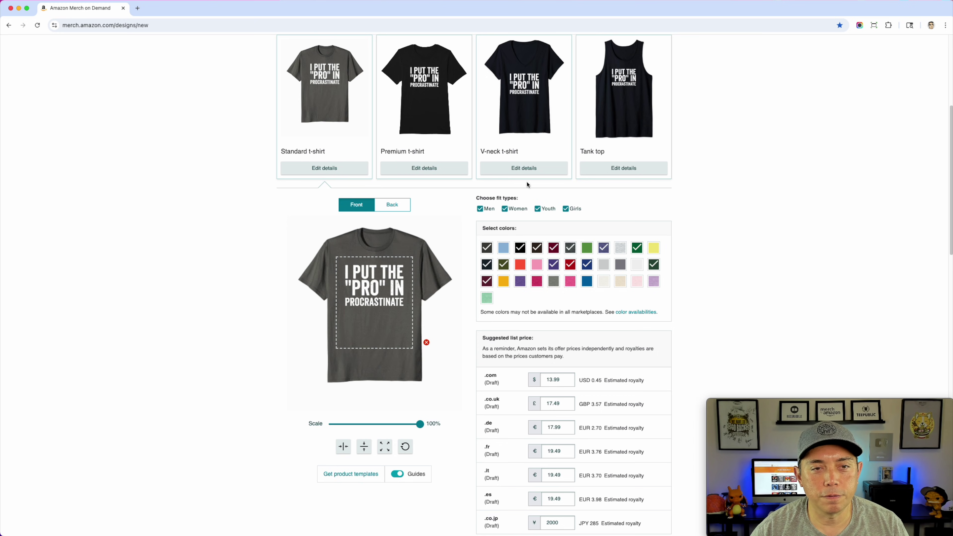
left_click(713, 132)
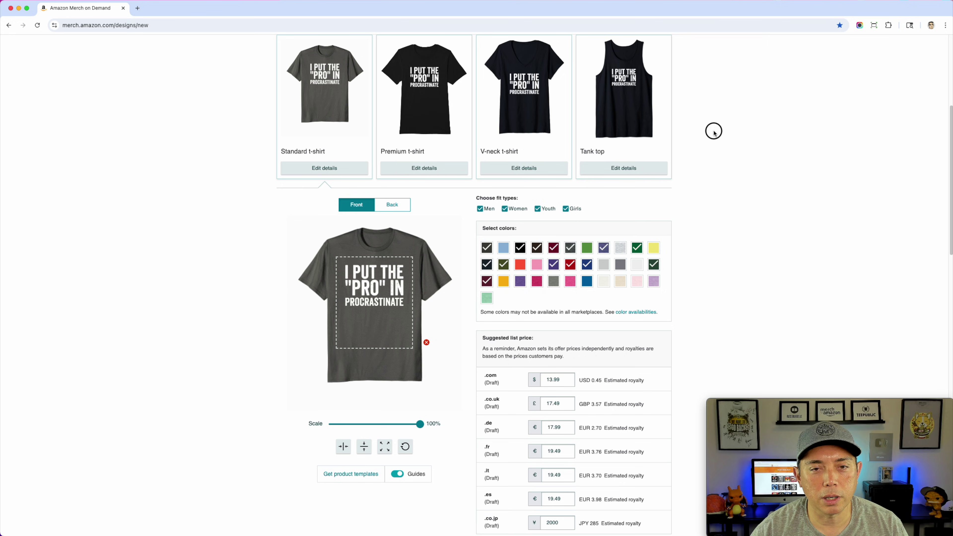
left_click(333, 168)
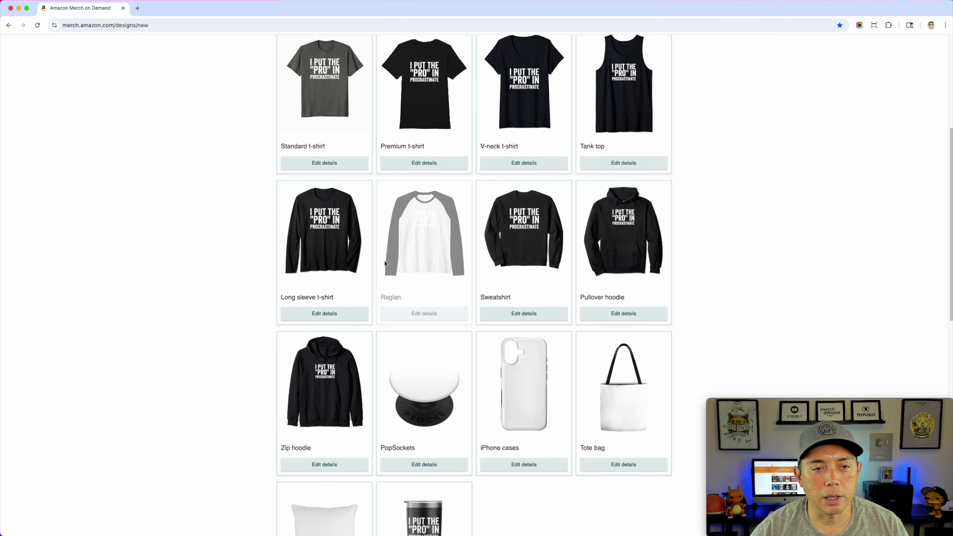
Scale the artwork on the pullover hoodie's front to 100% and centre it horizontally
scroll(431, 225, "down", 1)
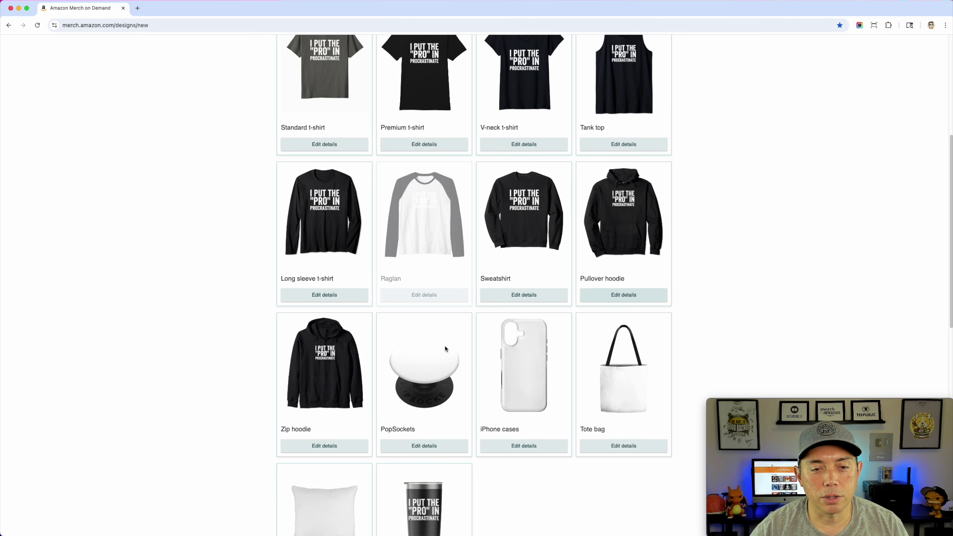
scroll(390, 379, "down", 1)
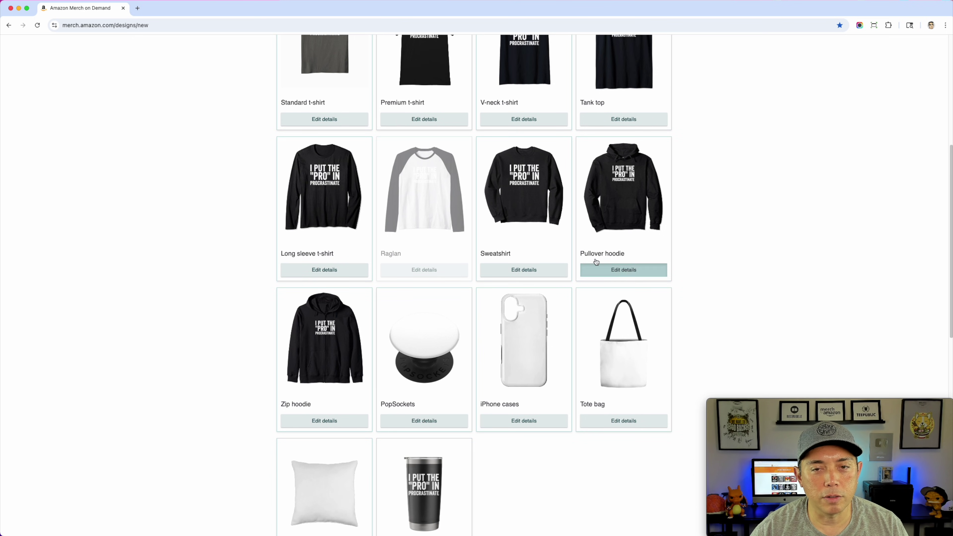
left_click(613, 269)
scroll(400, 402, "down", 4)
left_click_drag(396, 426, 453, 427)
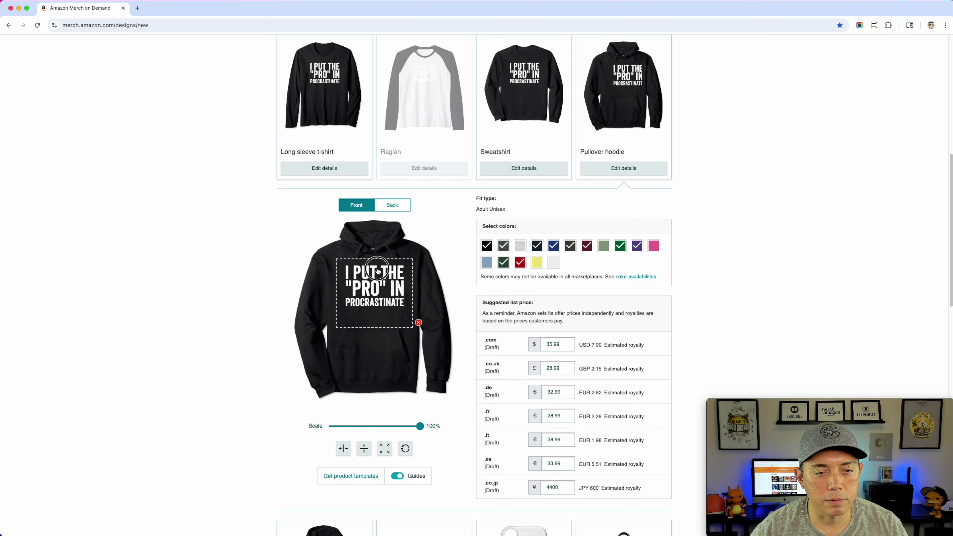
left_click(342, 449)
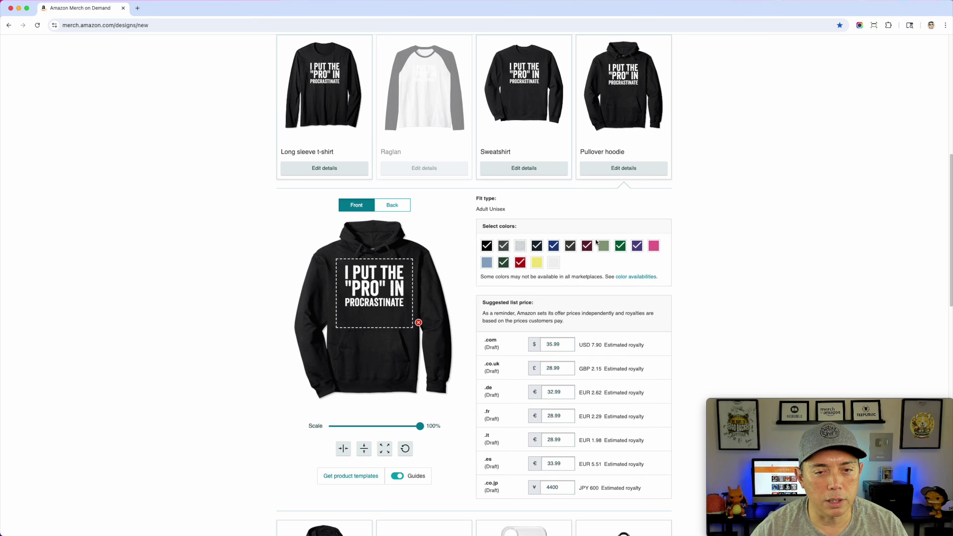
Give the PopSockets design a black background, scale the artwork to 9% and centre the text inside the circular guide
scroll(520, 324, "down", 10)
left_click(427, 248)
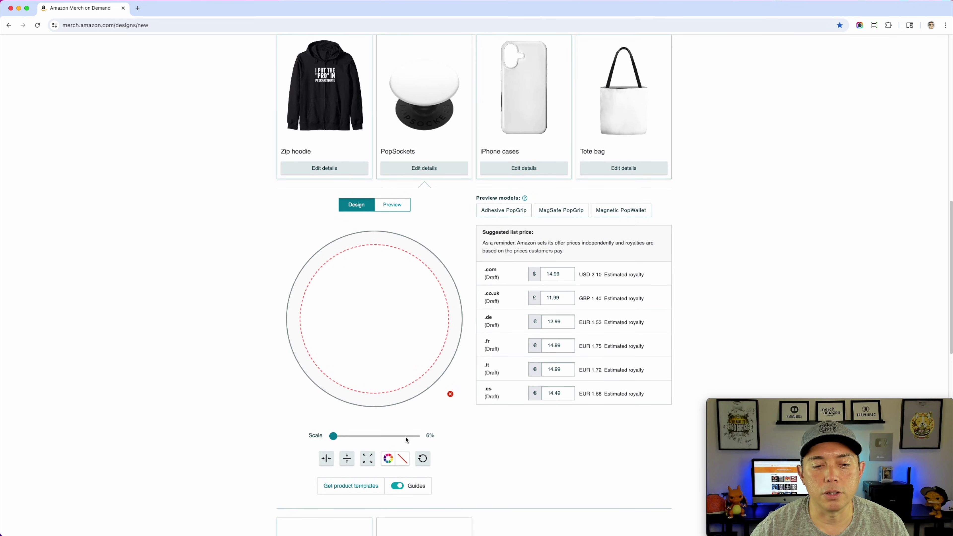
left_click(387, 457)
left_click(407, 440)
left_click(514, 456)
left_click_drag(349, 276, 340, 284)
left_click(333, 436)
left_click_drag(333, 436, 336, 436)
left_click_drag(392, 338, 390, 354)
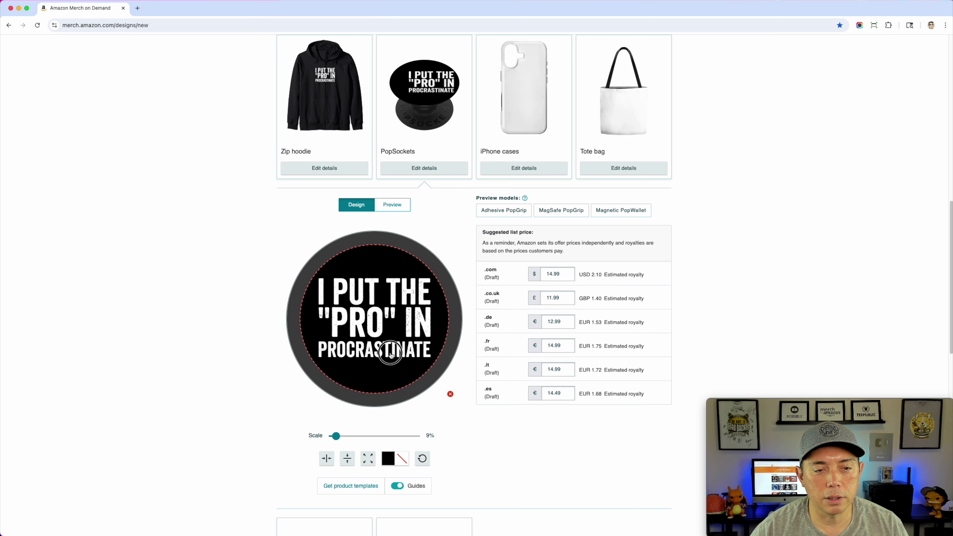
Set the background colour of the iPhone cases design to black (000000)
left_click(524, 167)
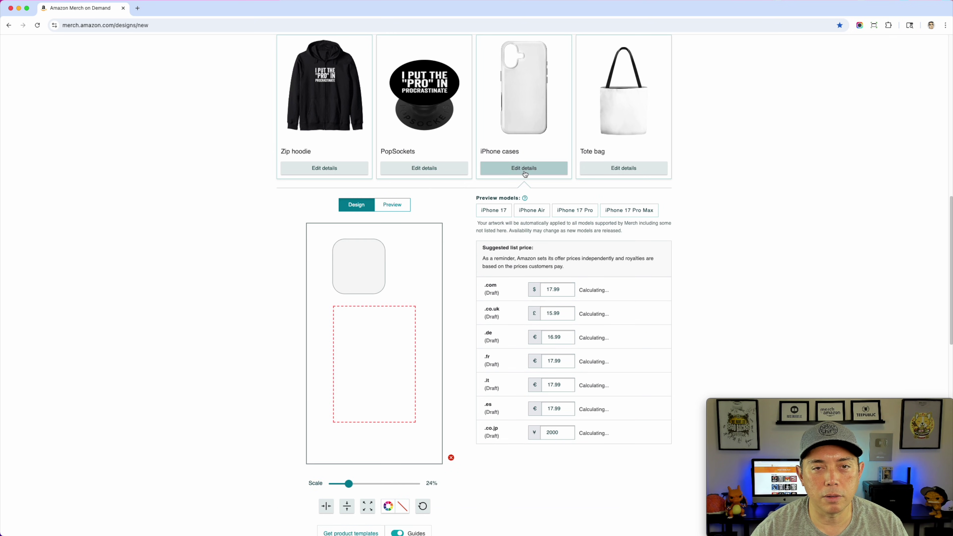
left_click(392, 506)
left_click(407, 488)
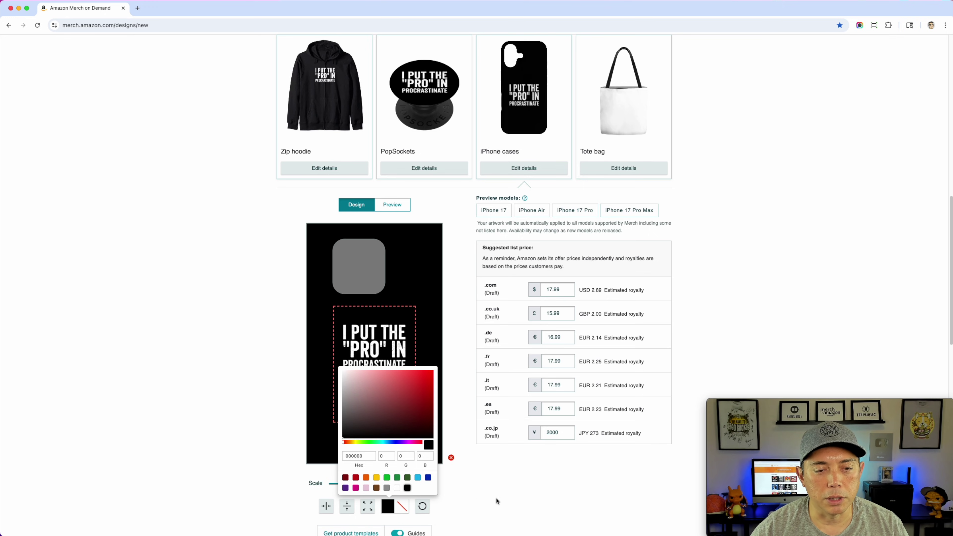
Give the tote bag design a black background, scale the artwork to 54% and centre the text within the guides
left_click(623, 168)
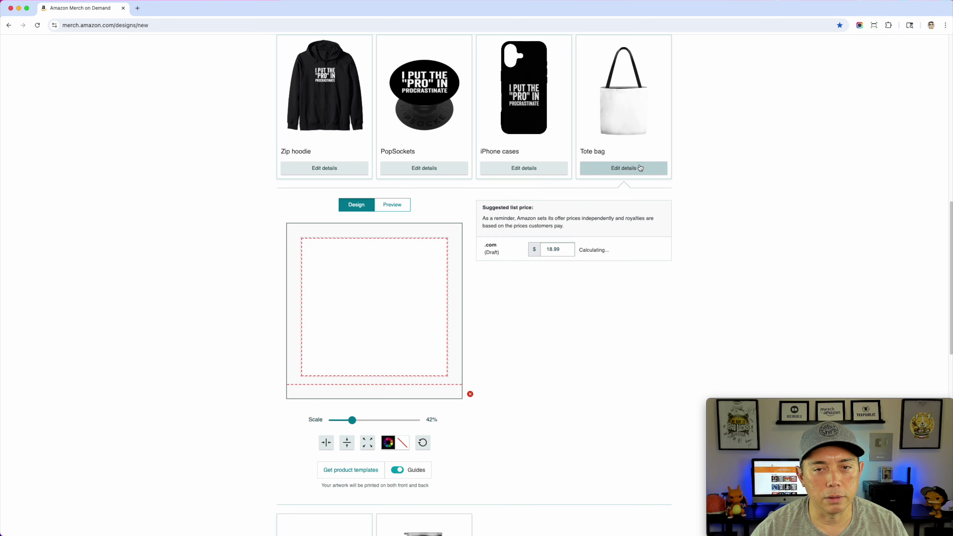
left_click(388, 442)
left_click(406, 424)
left_click(596, 368)
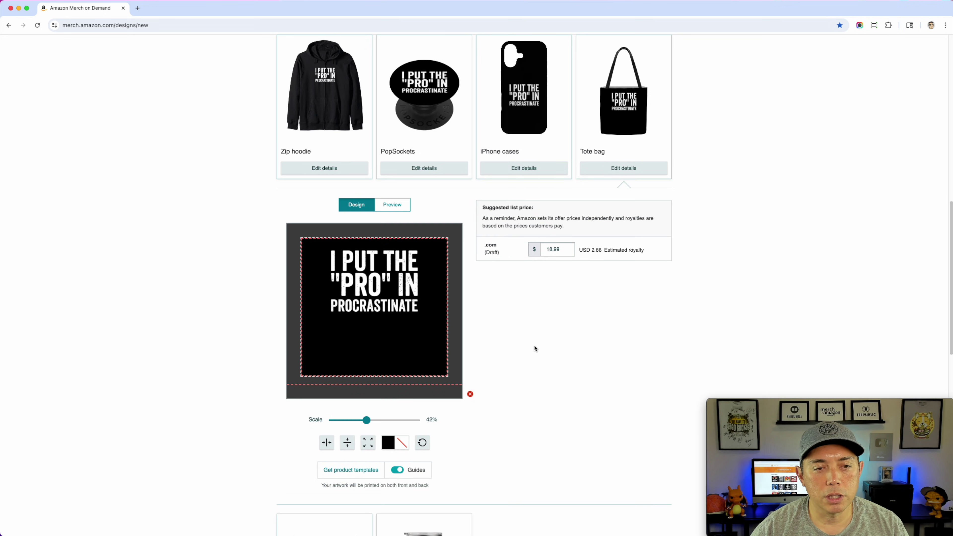
left_click_drag(392, 291, 377, 303)
left_click_drag(367, 420, 377, 420)
left_click_drag(417, 345, 412, 345)
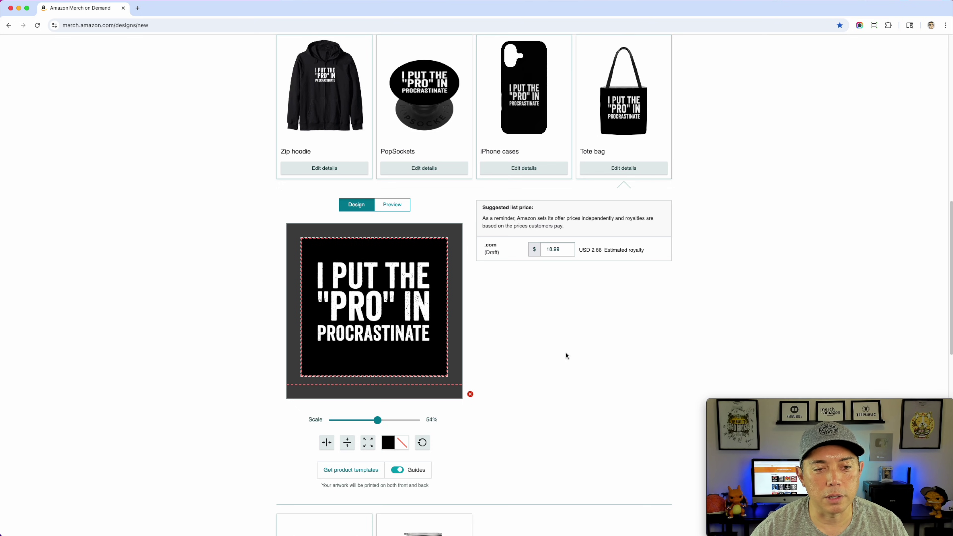
Set the background colour of the throw pillows design to black
scroll(580, 360, "down", 10)
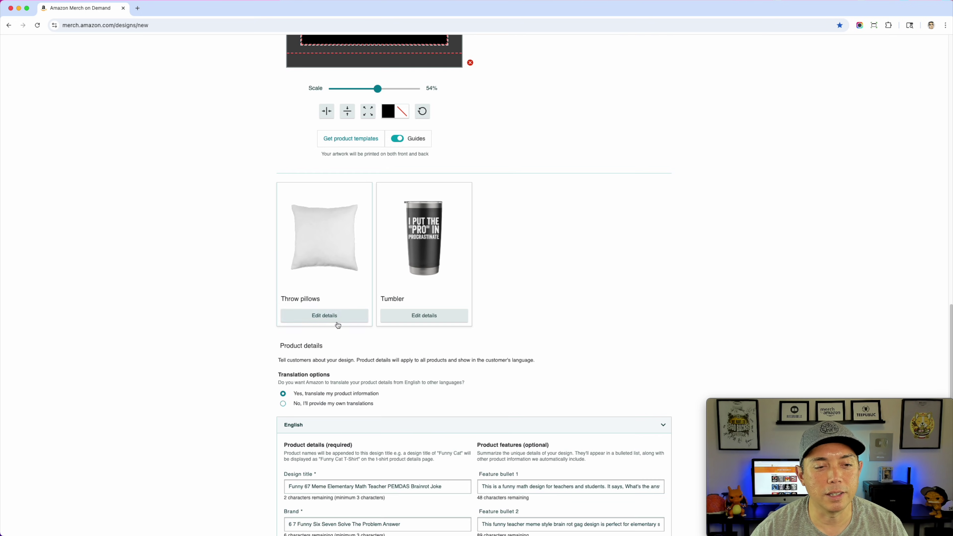
left_click(360, 315)
scroll(365, 319, "down", 4)
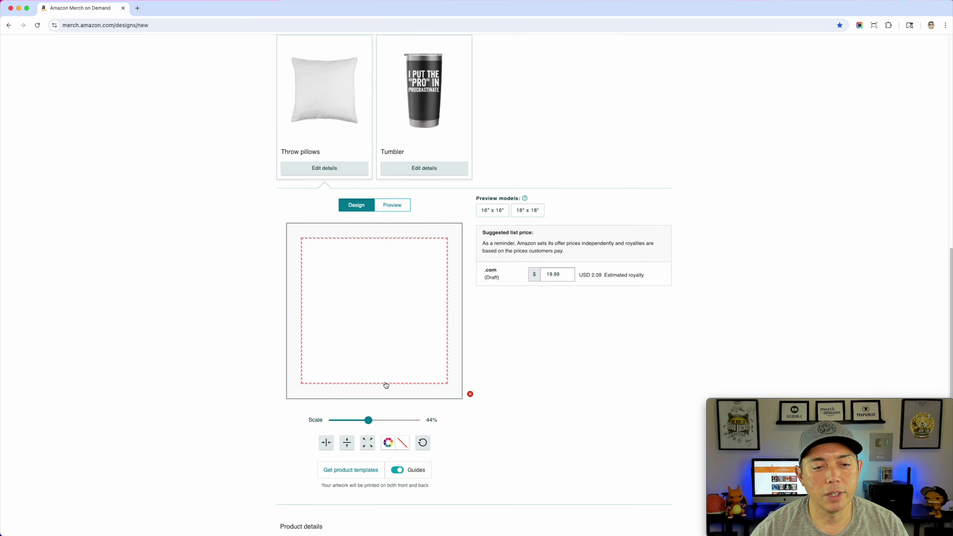
left_click(388, 443)
left_click(409, 429)
left_click(471, 427)
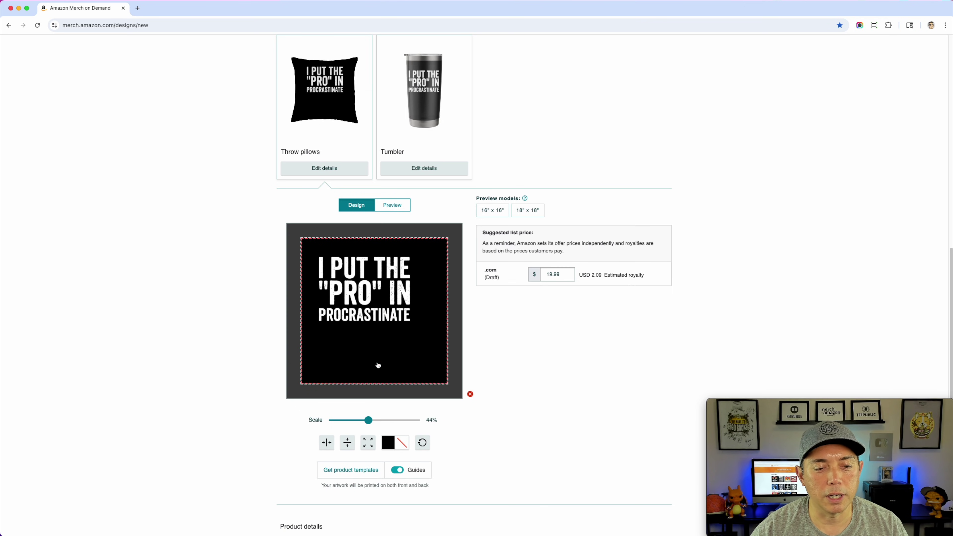
Scale the throw pillows artwork to 58% and centre the text within the guides
left_click_drag(368, 420, 381, 420)
left_click_drag(388, 323, 383, 327)
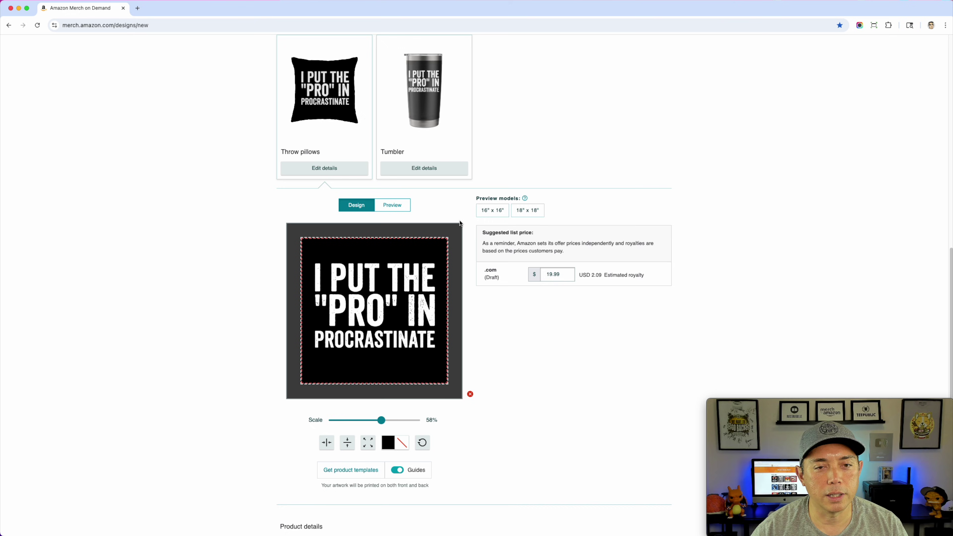
Review the product details, translation and availability settings, and look over the product previews
scroll(559, 120, "down", 1)
scroll(561, 118, "up", 3)
scroll(642, 163, "down", 5)
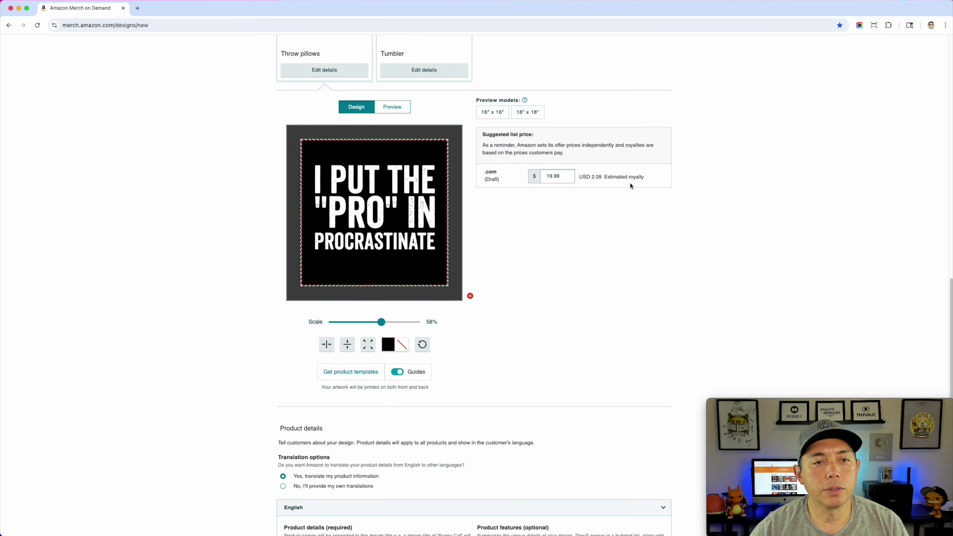
scroll(635, 179, "down", 5)
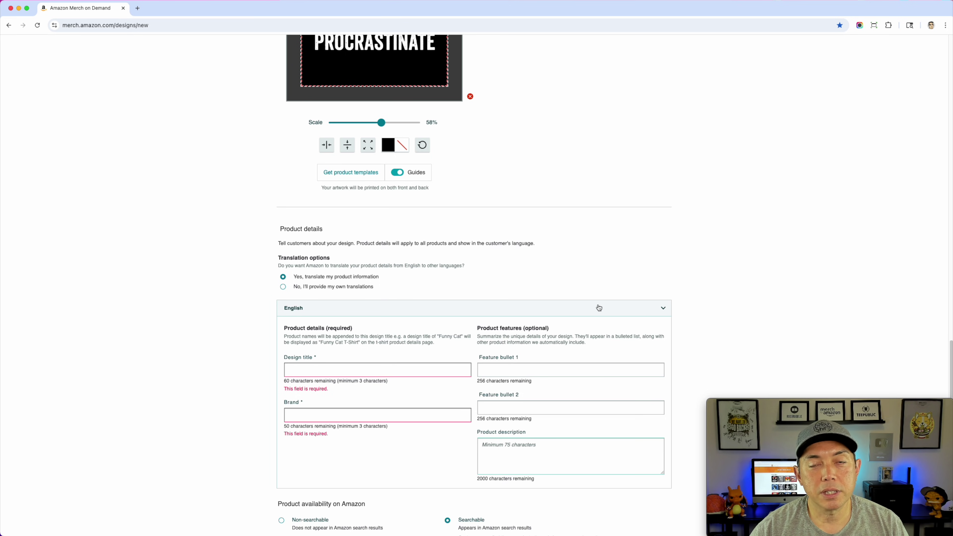
scroll(597, 305, "down", 2)
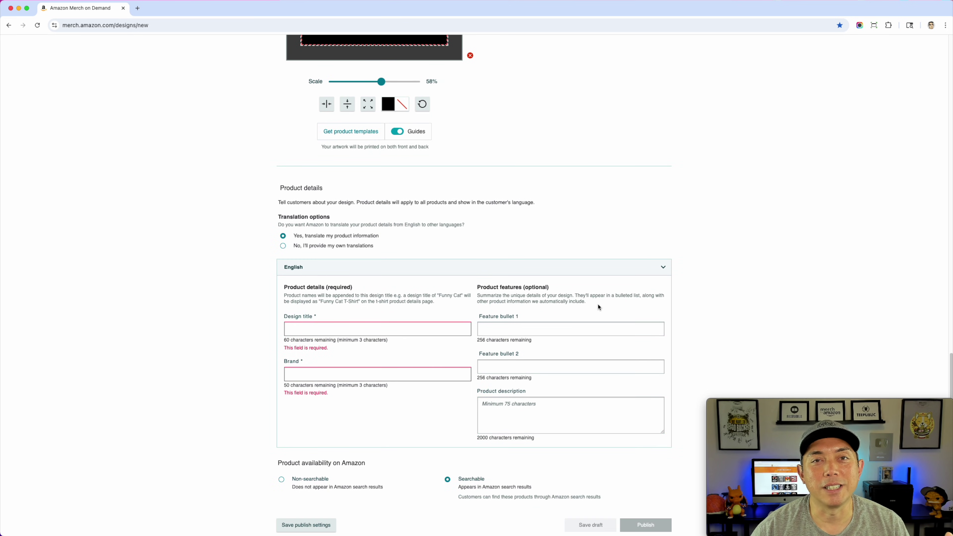
scroll(598, 305, "down", 1)
scroll(597, 306, "down", 2)
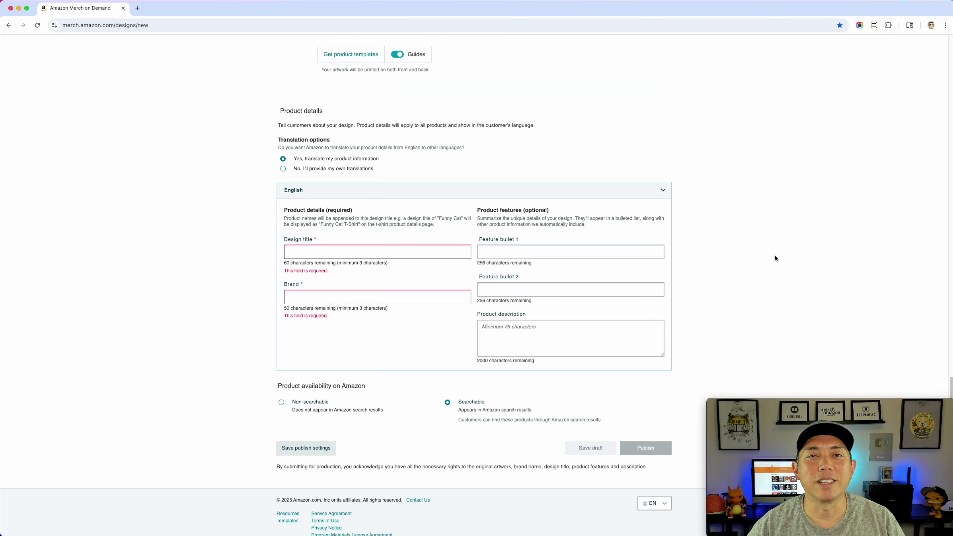
scroll(721, 214, "up", 12)
scroll(677, 233, "up", 20)
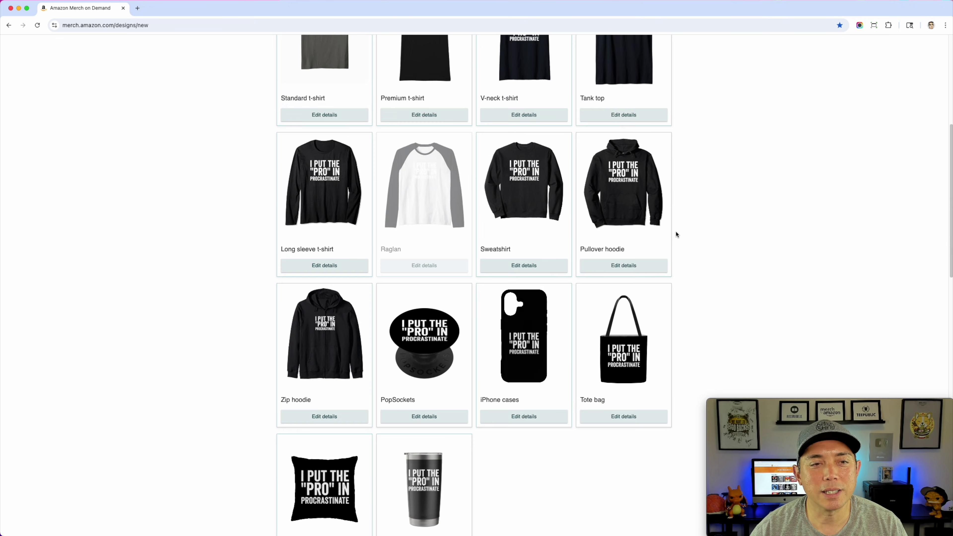
Open the Standard t-shirt's details and set its .com list price to $19.99
left_click(324, 389)
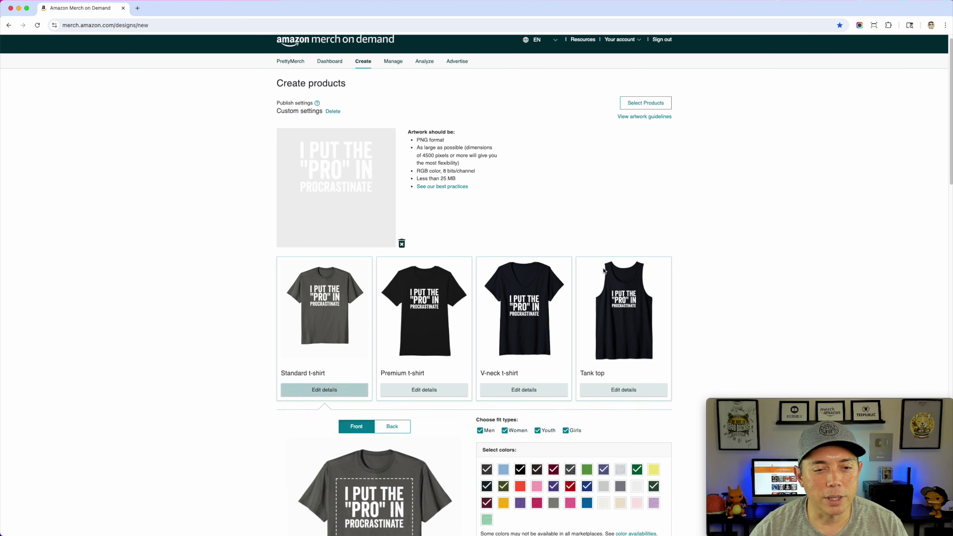
scroll(590, 270, "down", 8)
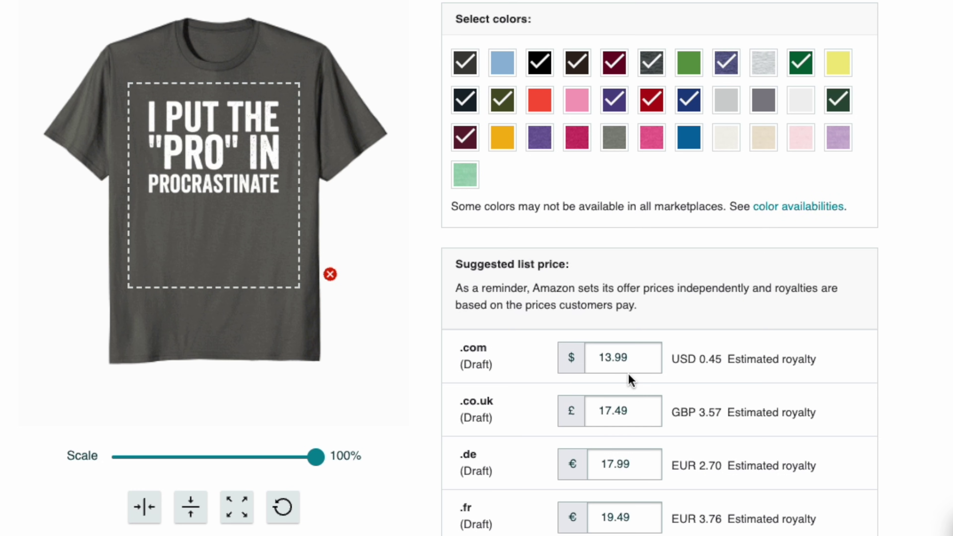
left_click_drag(611, 358, 569, 354)
type("20")
left_click(931, 286)
left_click(608, 354)
left_click_drag(608, 355, 592, 353)
type("19")
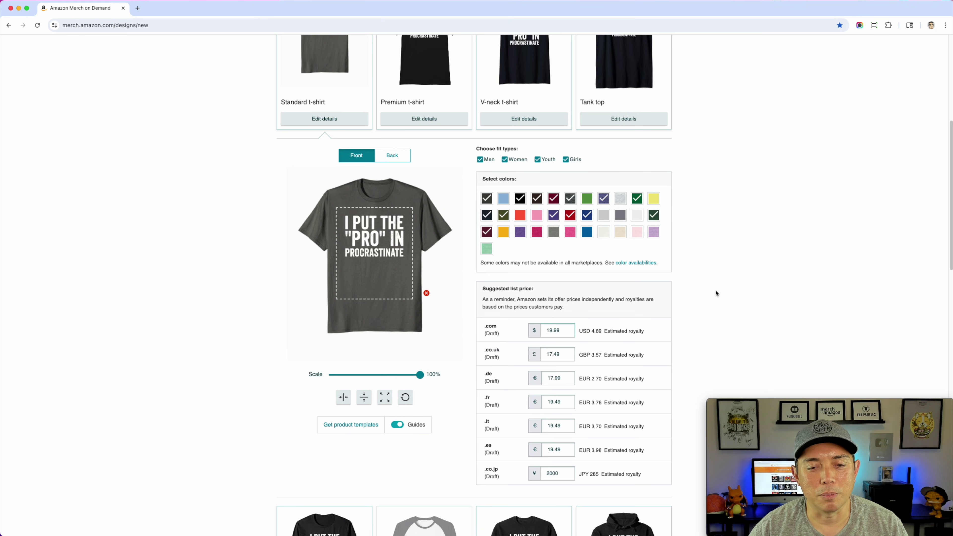
scroll(788, 282, "down", 1)
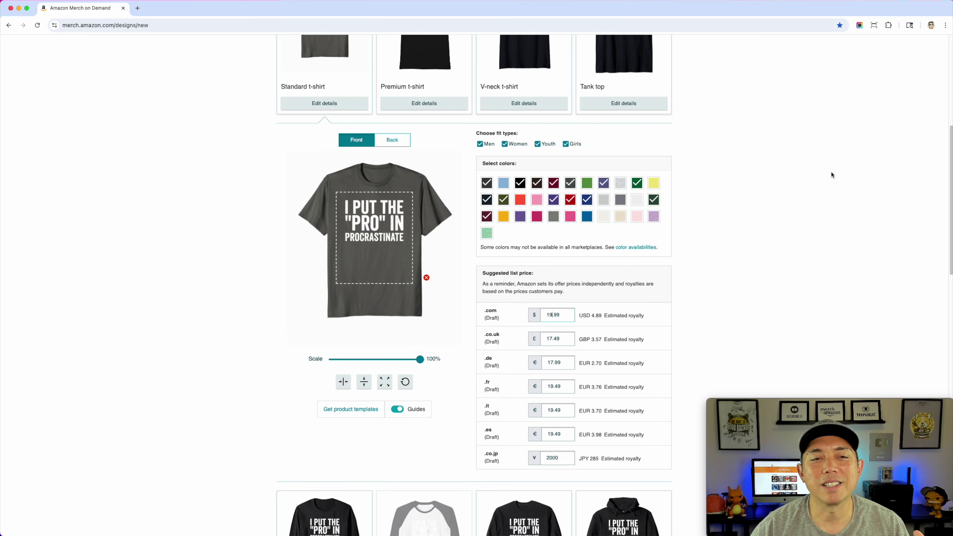